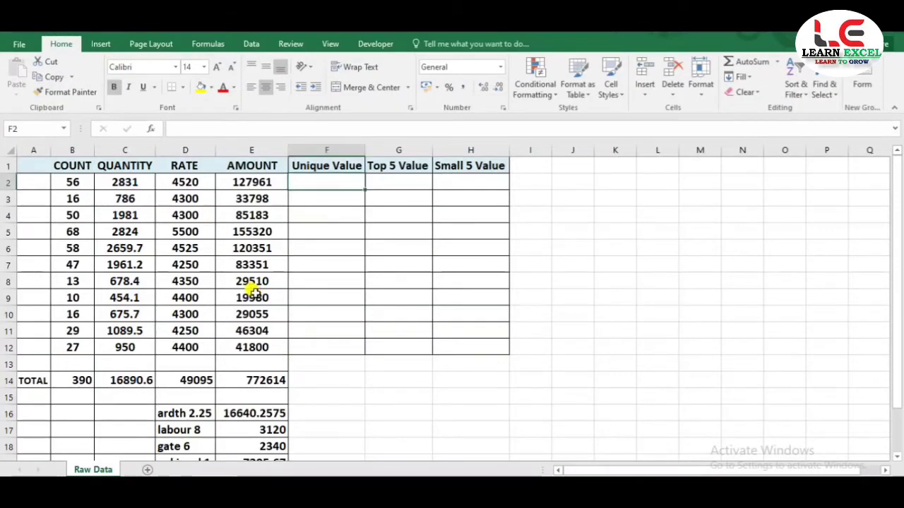
# Step: Inspect the COUNT, AMOUNT and RATE values, including the repeated 4300, then select cell F2
pyautogui.click(84, 184)
pyautogui.press('Right')
pyautogui.press('Right')
pyautogui.press('Right')
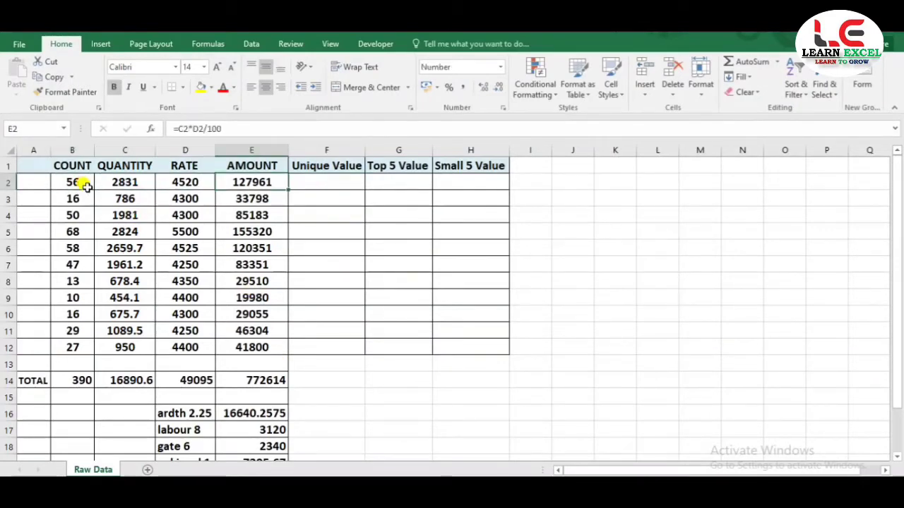
pyautogui.click(171, 178)
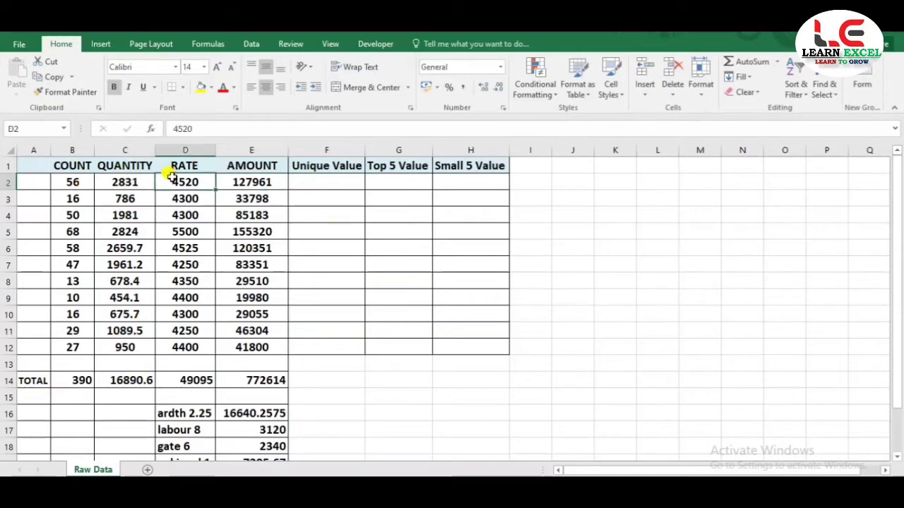
pyautogui.press('Down')
pyautogui.press('Down')
pyautogui.press('Down')
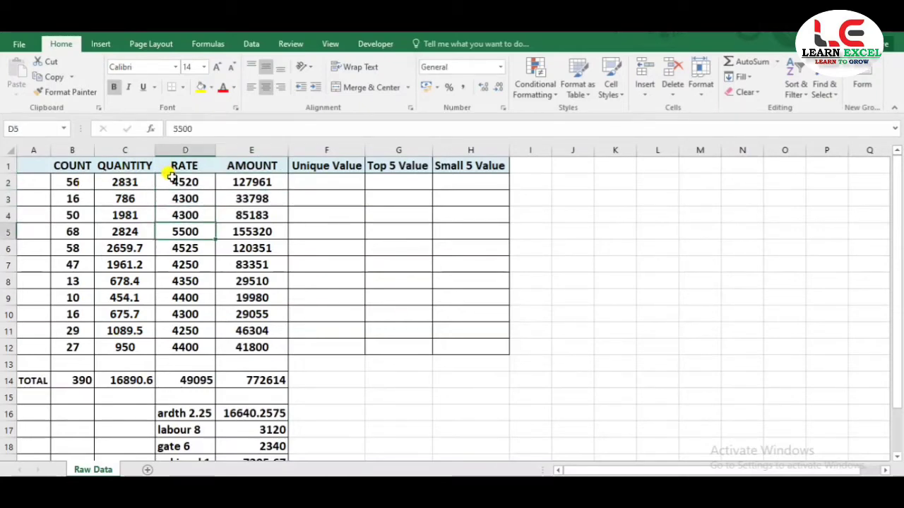
pyautogui.click(178, 214)
pyautogui.click(179, 200)
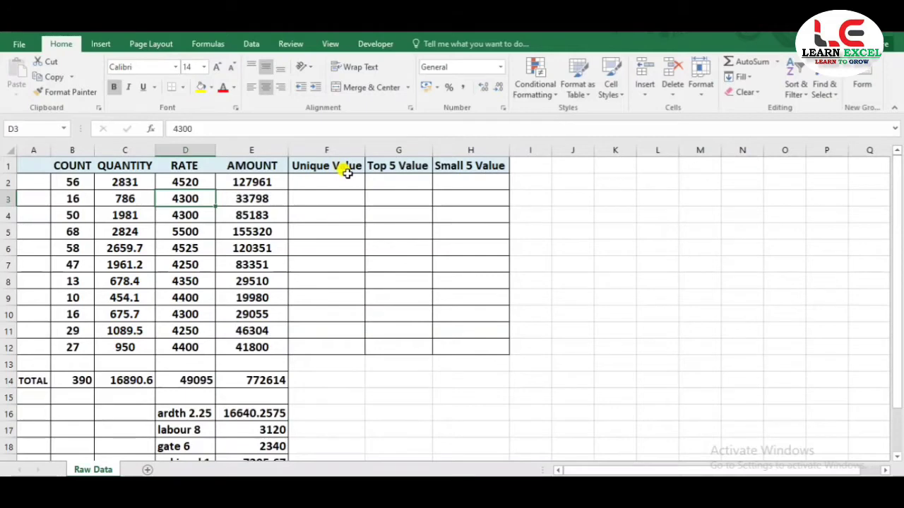
pyautogui.click(329, 180)
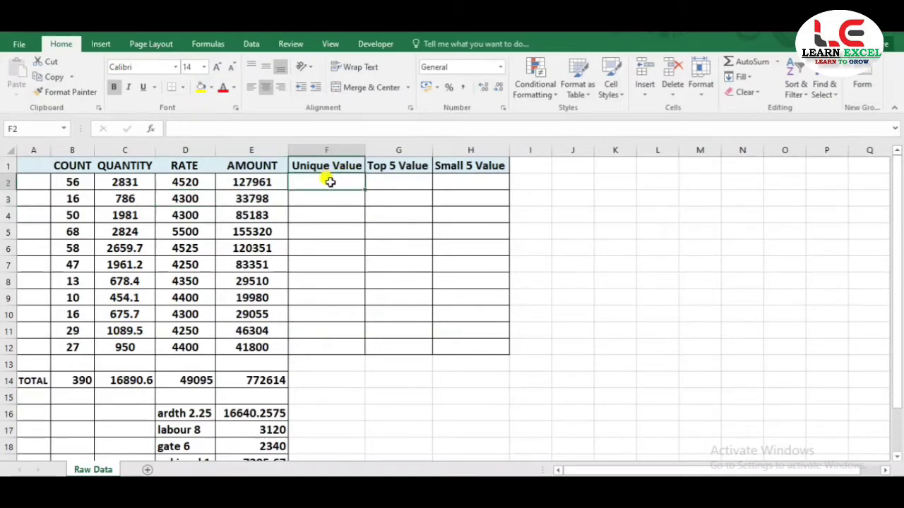
pyautogui.click(328, 196)
pyautogui.press('Down')
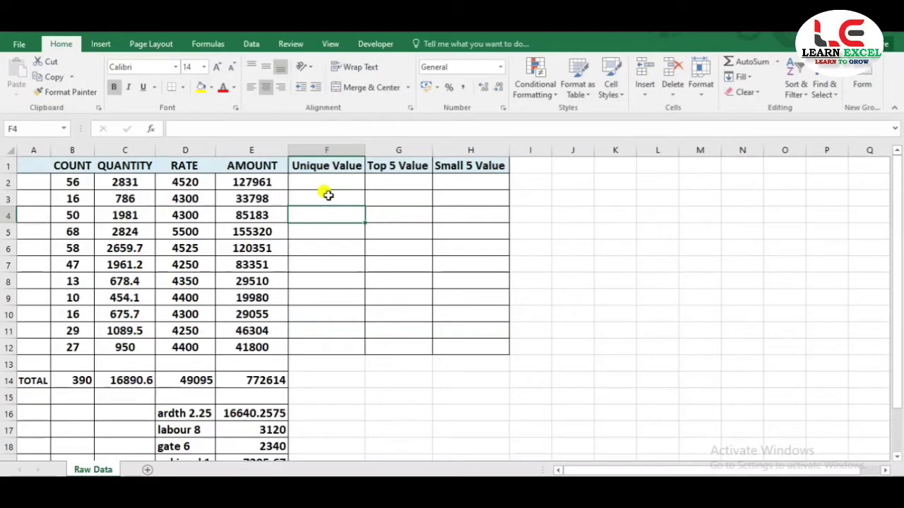
pyautogui.press('Up')
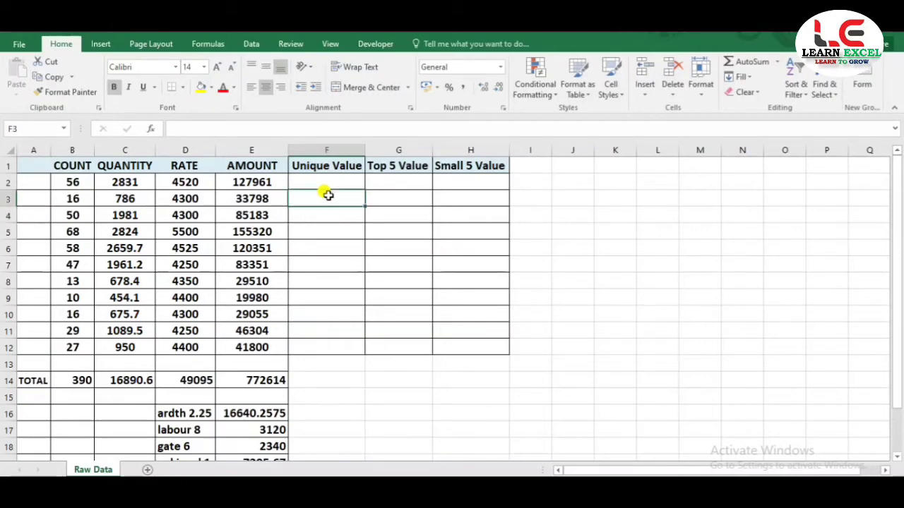
pyautogui.press('Up')
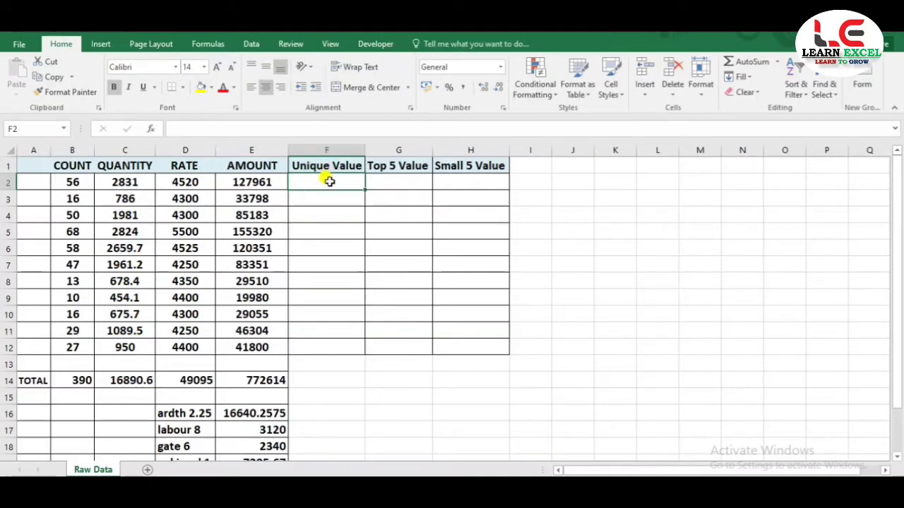
# Step: In F2, start =INDEX($D$2:$D$12,MATCH(0,COUNTIF( using autocomplete for each function
pyautogui.write('=i')
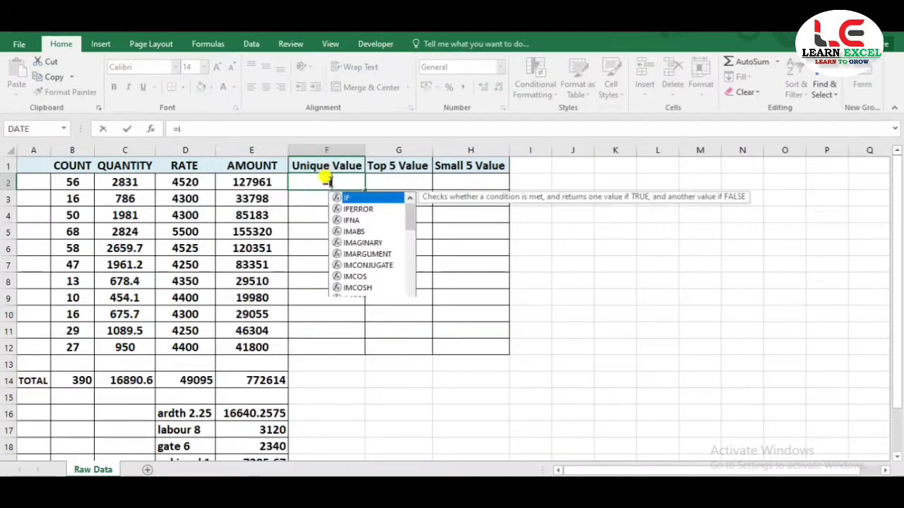
pyautogui.write('nde')
pyautogui.press('Tab')
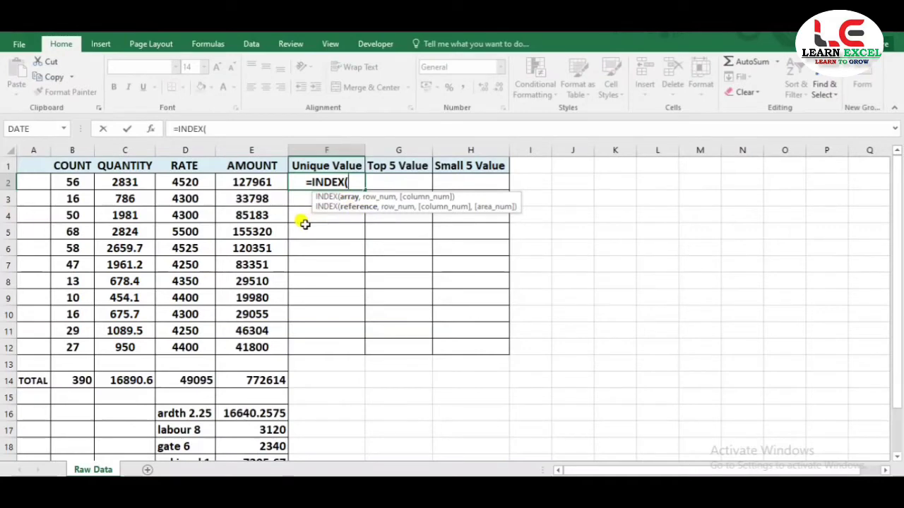
pyautogui.click(185, 181)
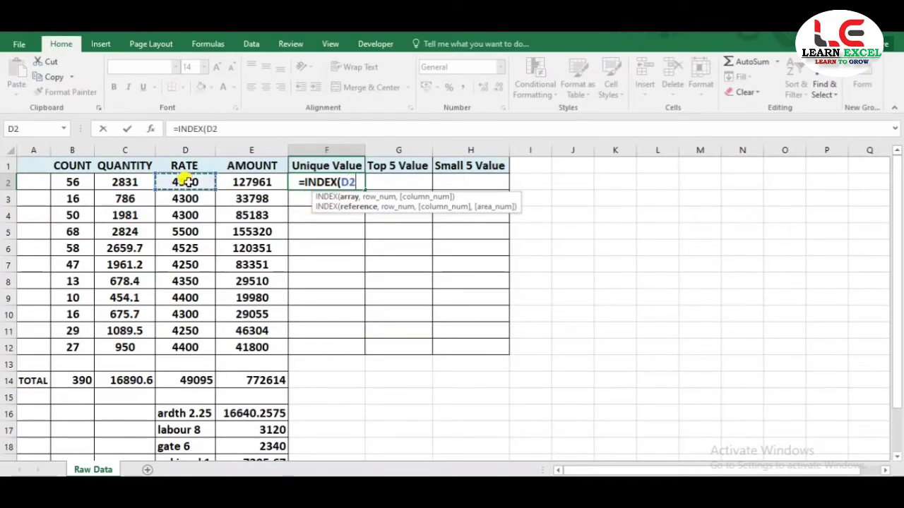
pyautogui.hotkey('ctrl', 'shift', 'Down')
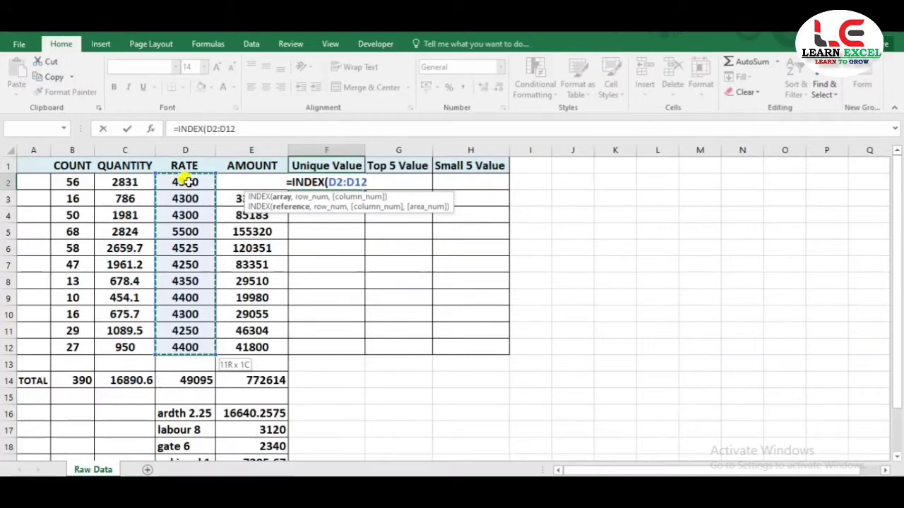
pyautogui.press('F4')
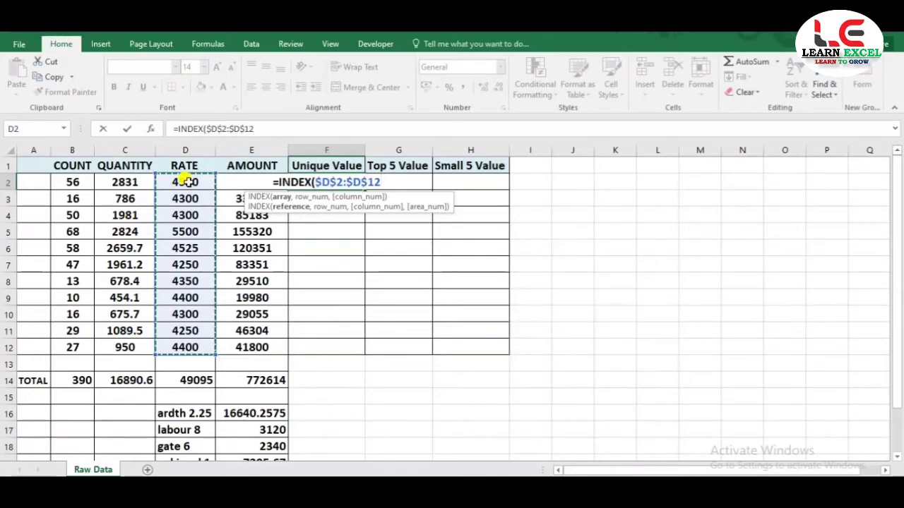
pyautogui.write(',')
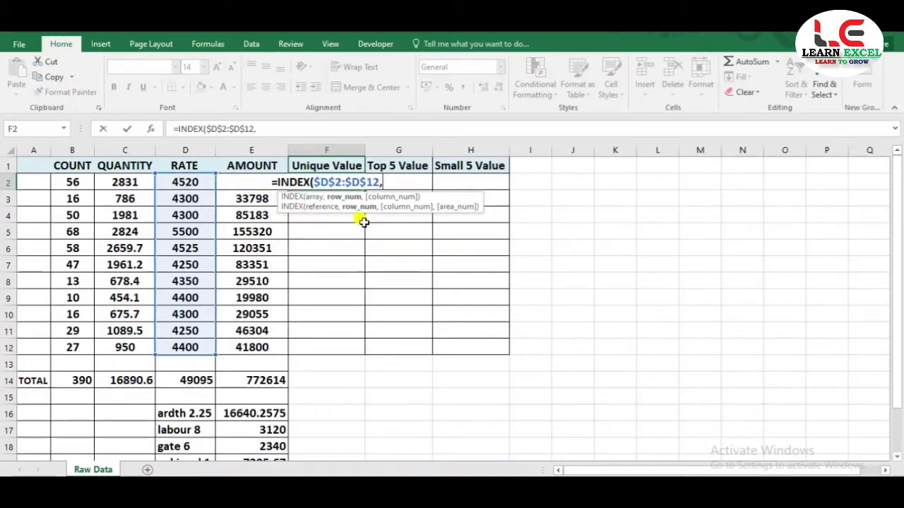
pyautogui.write('mat')
pyautogui.press('Tab')
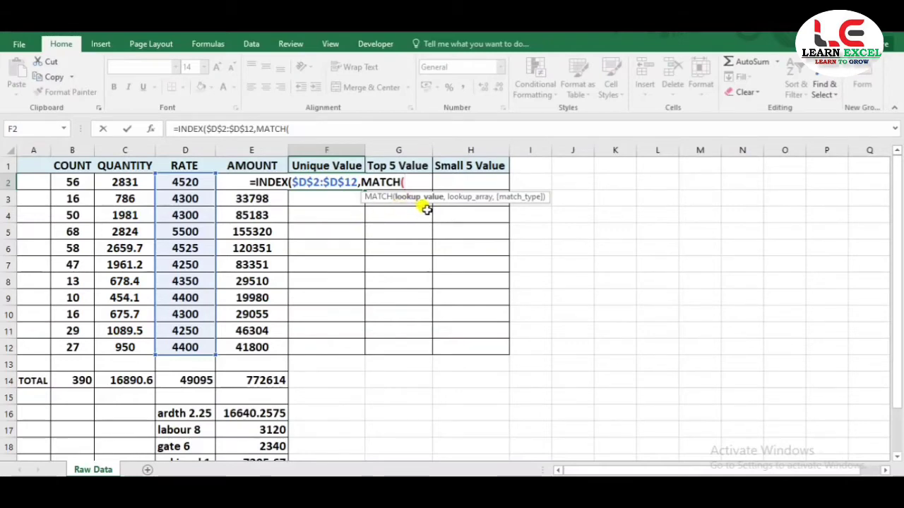
pyautogui.write('0')
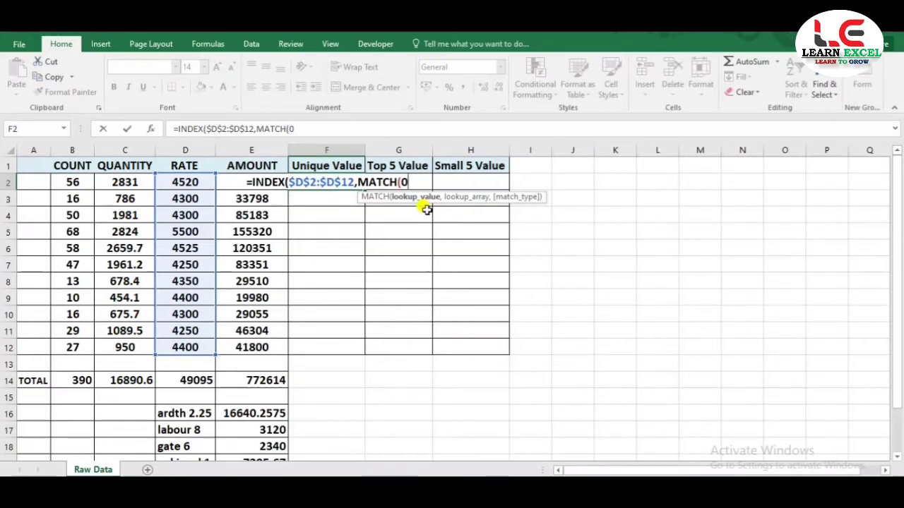
pyautogui.write(',')
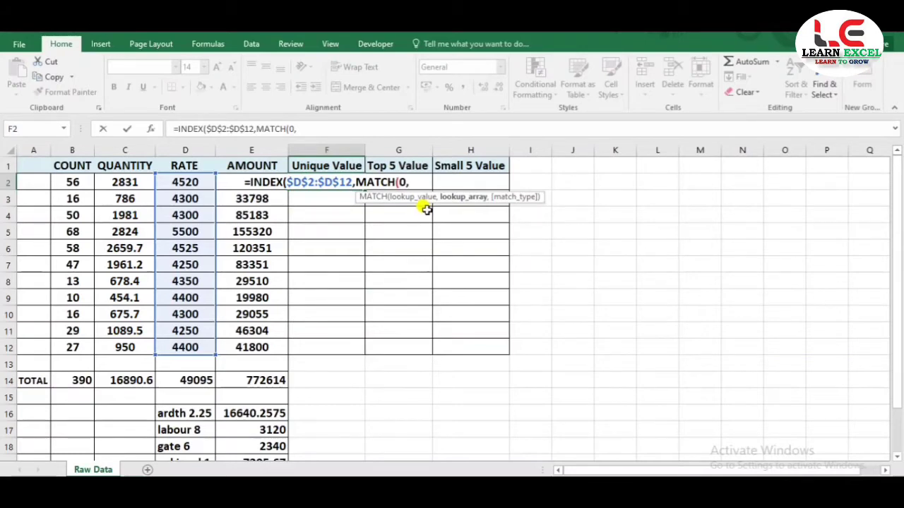
pyautogui.write('c')
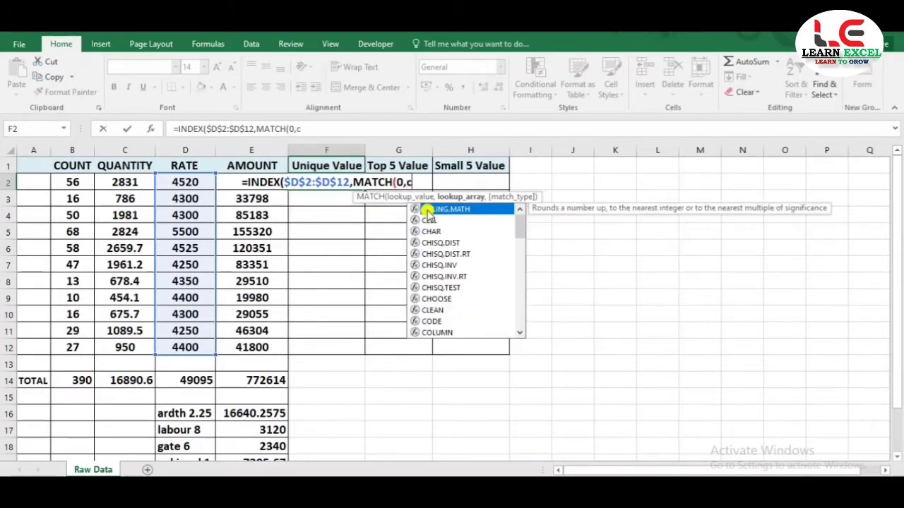
pyautogui.write('oun')
pyautogui.press('Down')
pyautogui.press('Down')
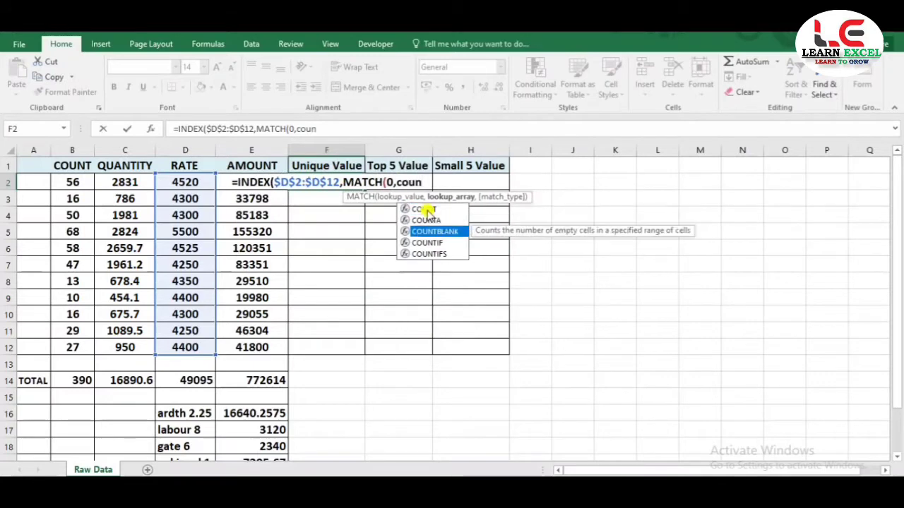
pyautogui.press('Down')
pyautogui.press('Tab')
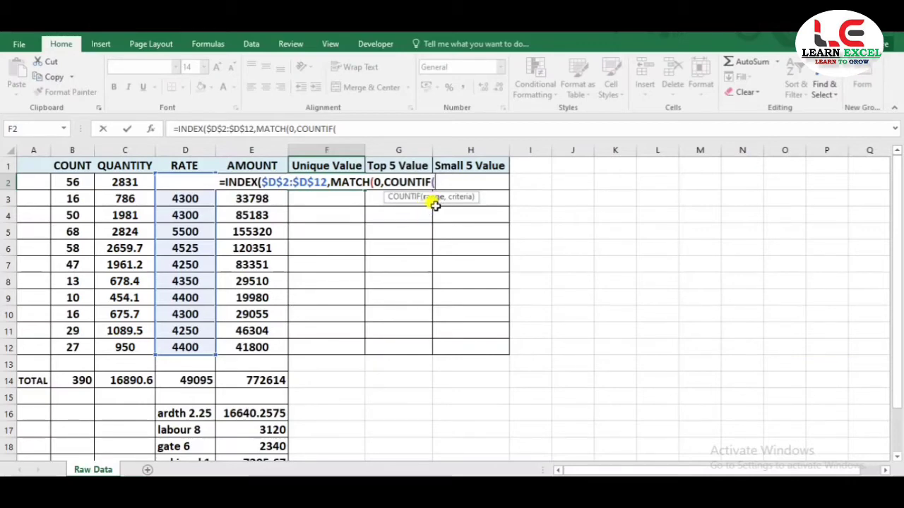
# Step: Give COUNTIF the expanding range $F$1:F1
pyautogui.click(322, 164)
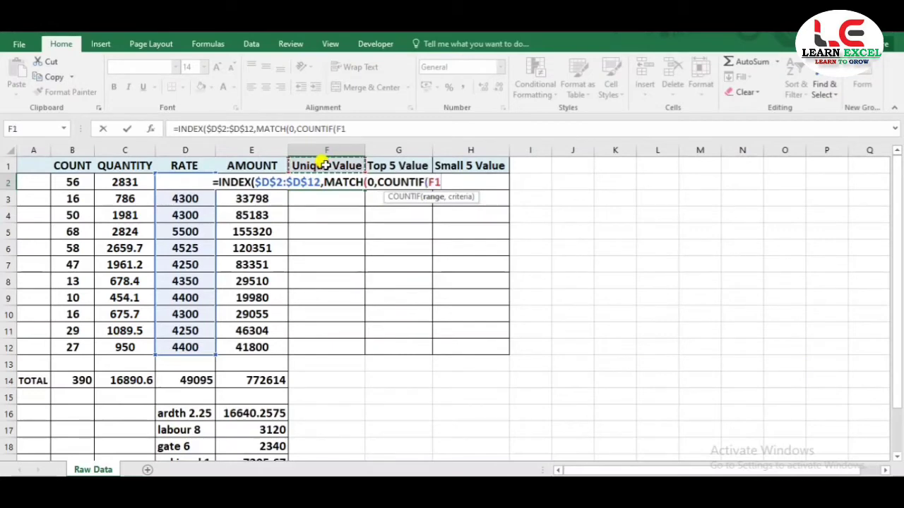
pyautogui.write(':')
pyautogui.click(322, 163)
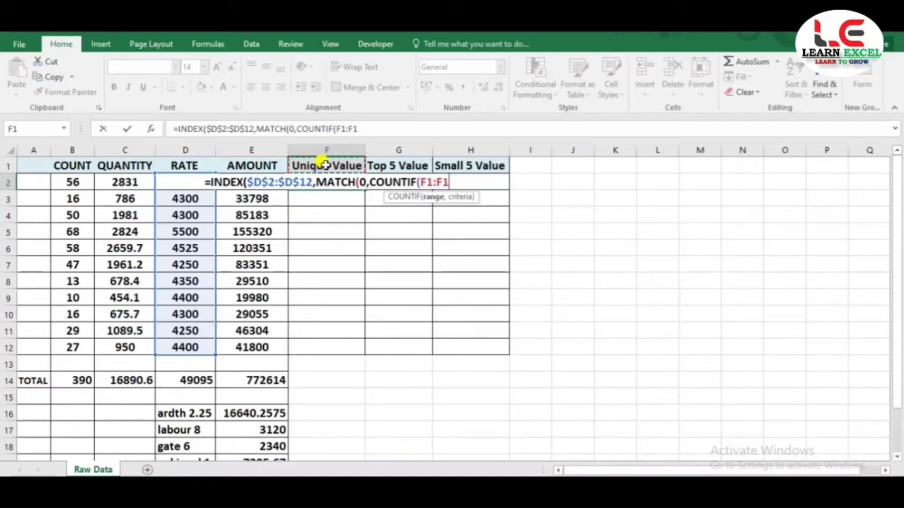
pyautogui.click(433, 196)
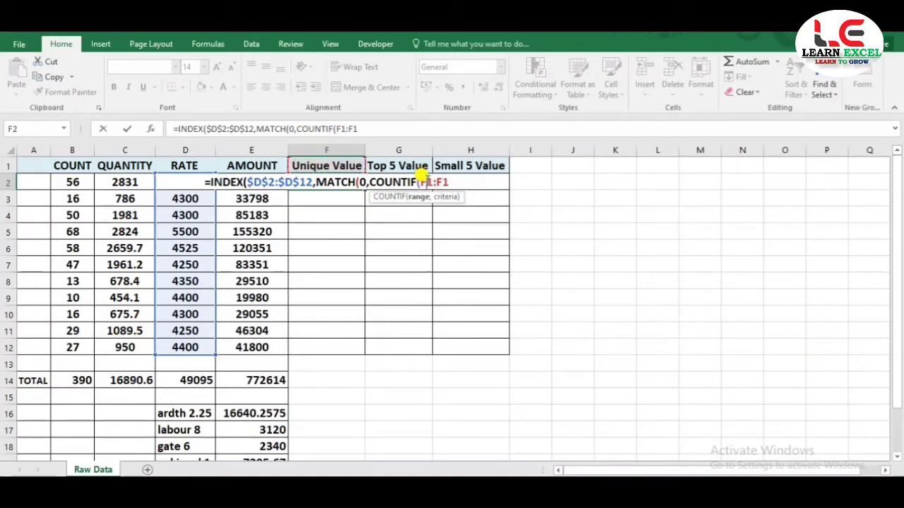
pyautogui.press('F4')
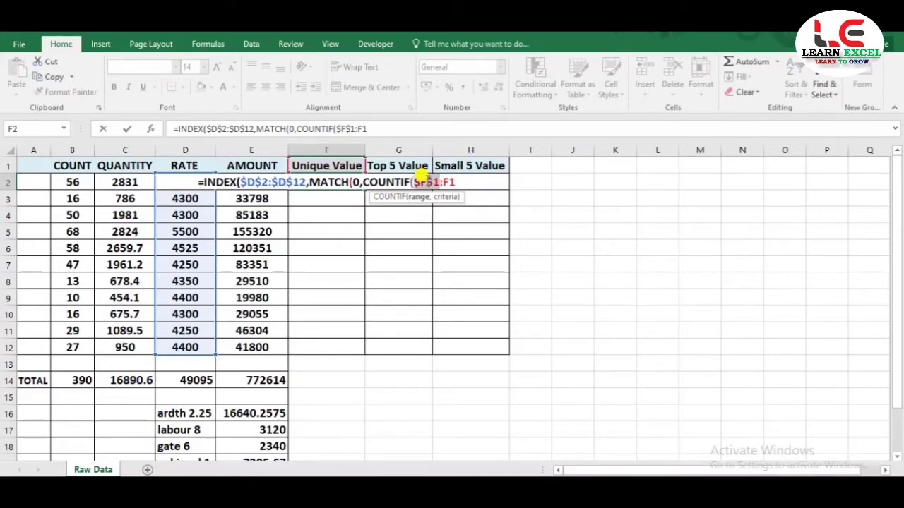
pyautogui.click(447, 181)
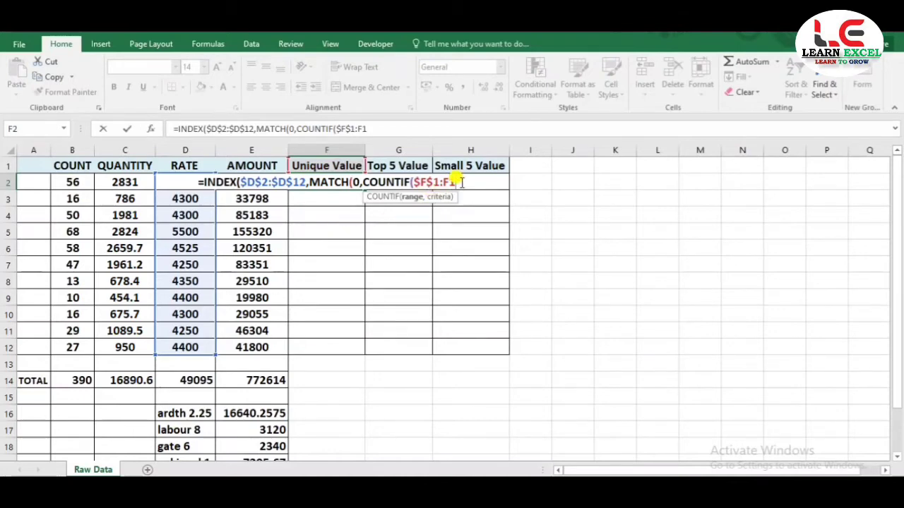
# Step: Add the criteria $D$2:$D$12, close with ),0)) and enter the formula, which returns #N/A
pyautogui.write(',')
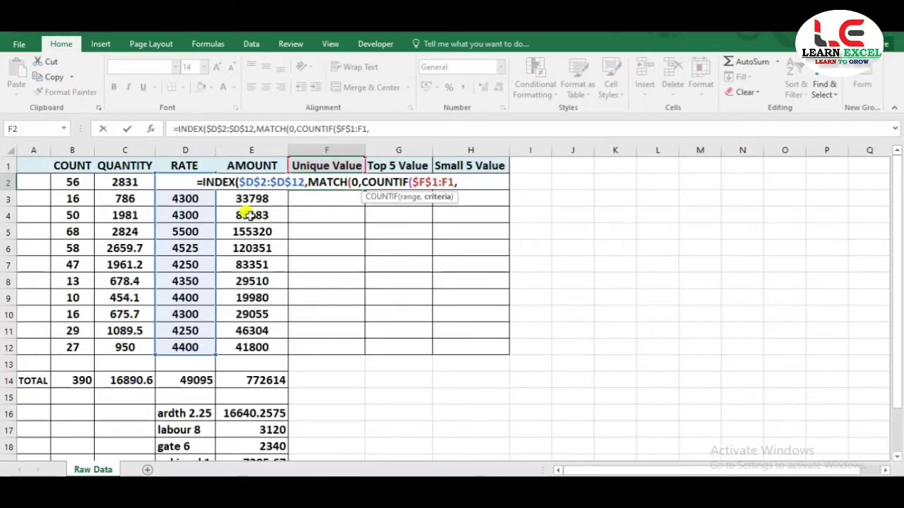
pyautogui.click(169, 196)
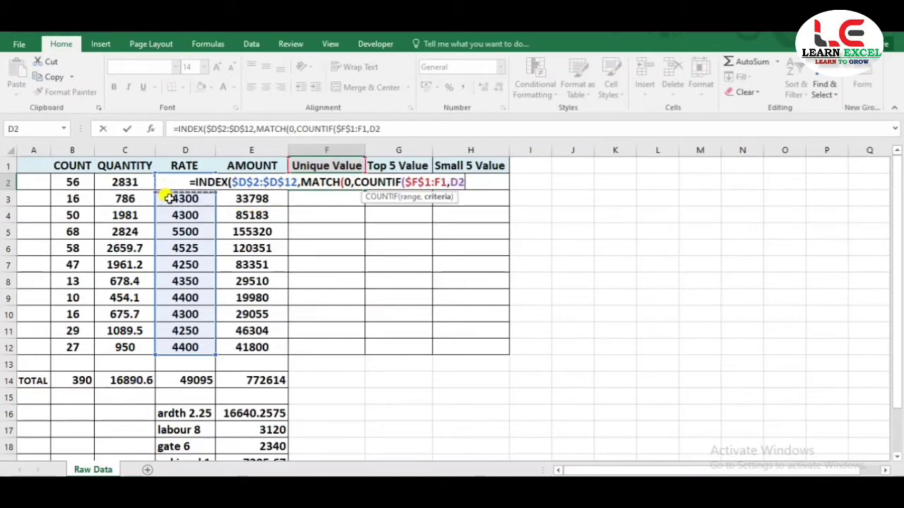
pyautogui.hotkey('shift', 'Down')
pyautogui.hotkey('shift', 'Down')
pyautogui.hotkey('shift', 'Down')
pyautogui.hotkey('shift', 'Down')
pyautogui.hotkey('shift', 'Down')
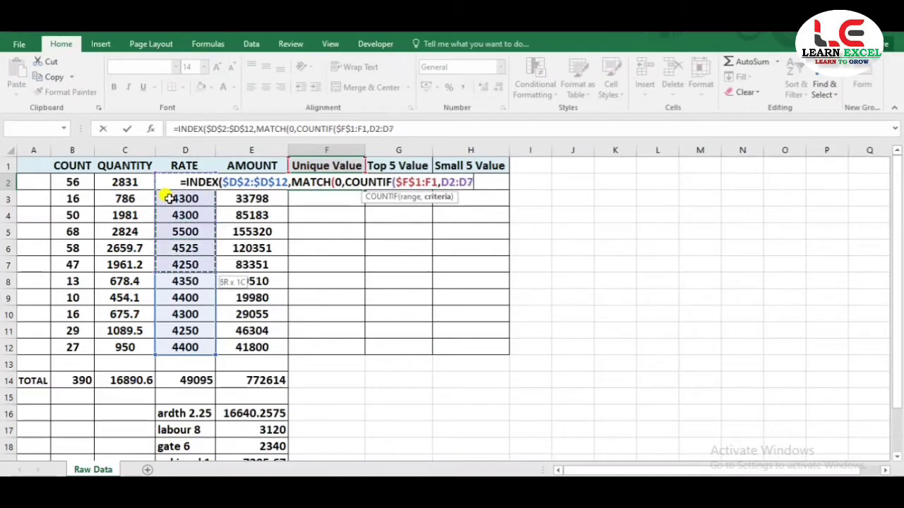
pyautogui.hotkey('shift', 'Down')
pyautogui.hotkey('shift', 'Down')
pyautogui.hotkey('shift', 'Down')
pyautogui.hotkey('shift', 'Down')
pyautogui.hotkey('shift', 'Down')
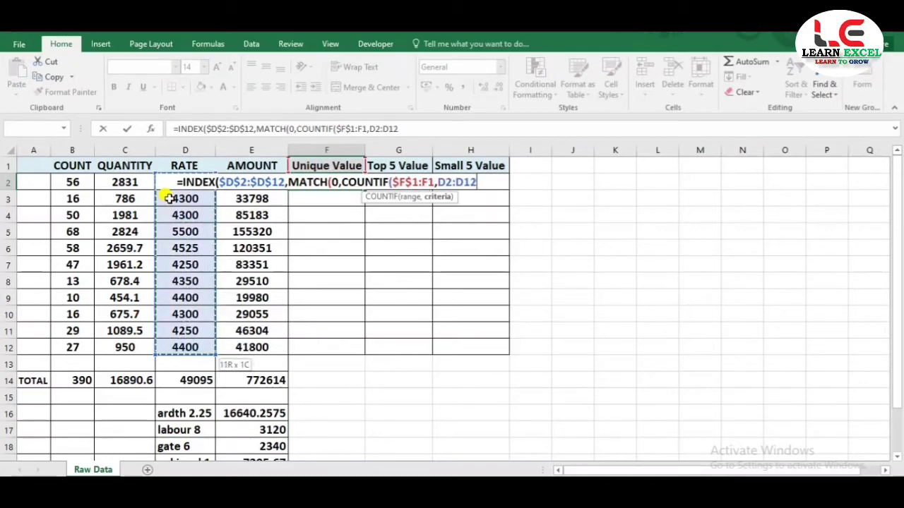
pyautogui.press('F4')
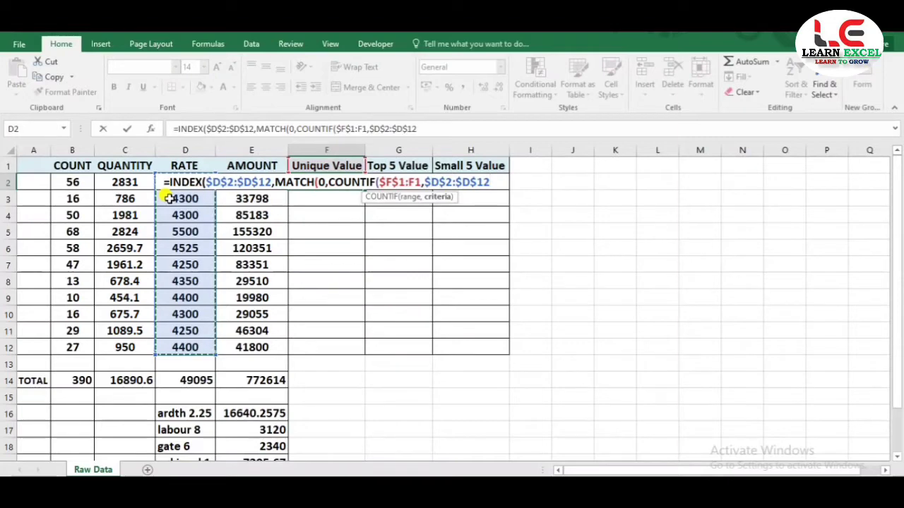
pyautogui.write(')')
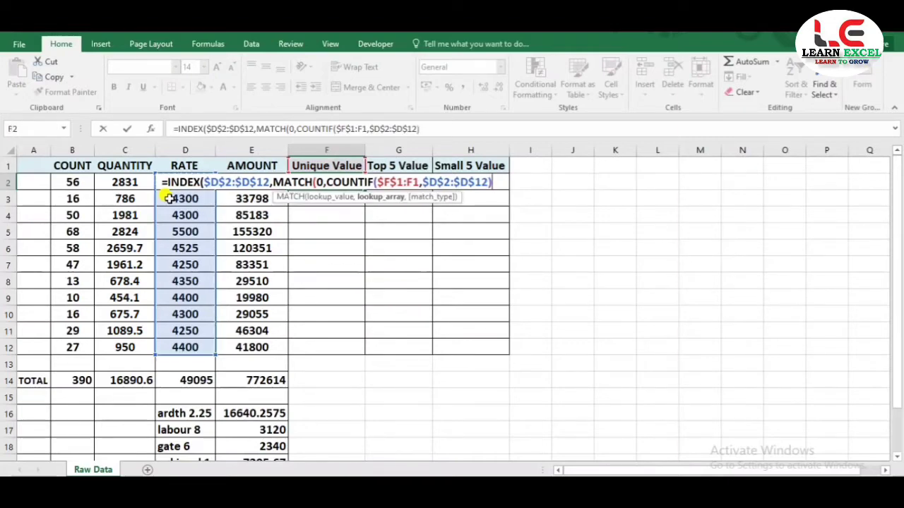
pyautogui.write(',')
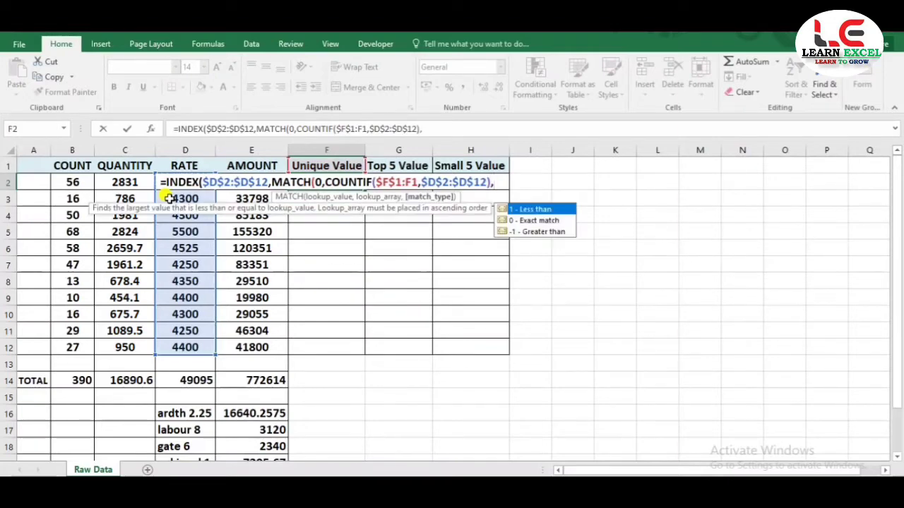
pyautogui.write('0')
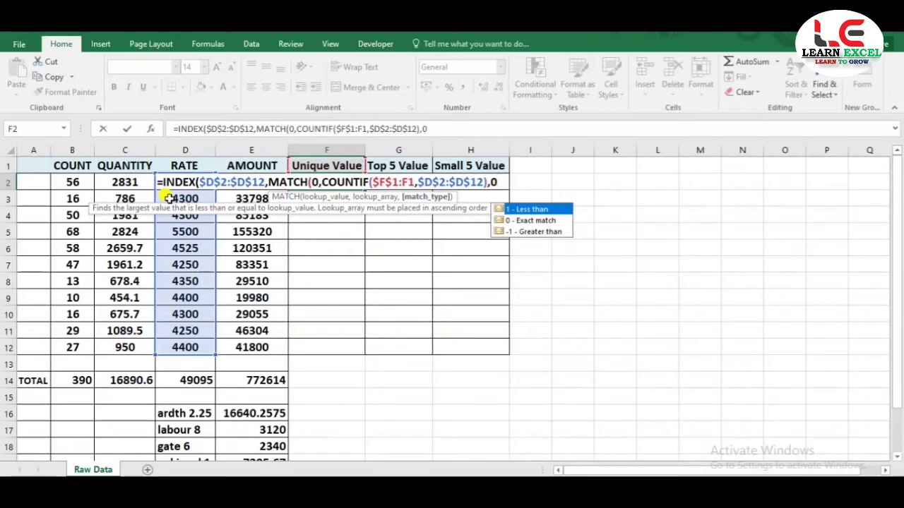
pyautogui.write(')')
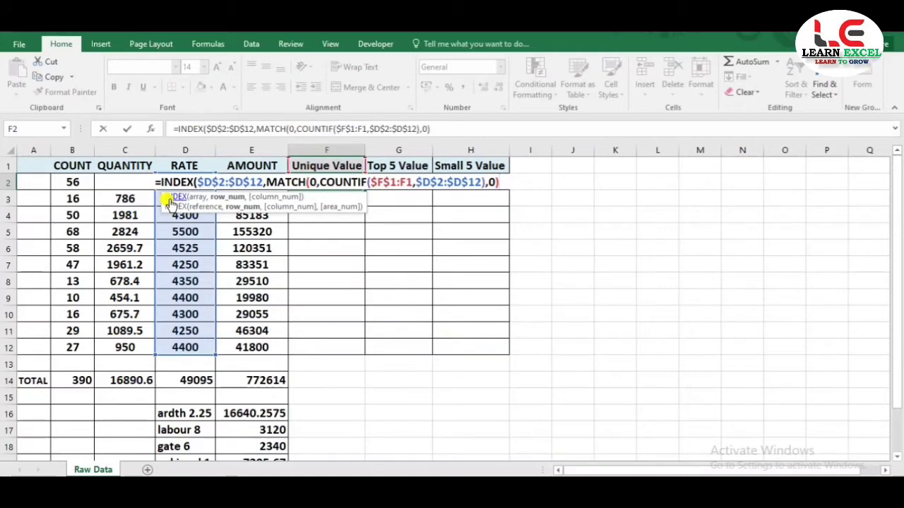
pyautogui.write(')')
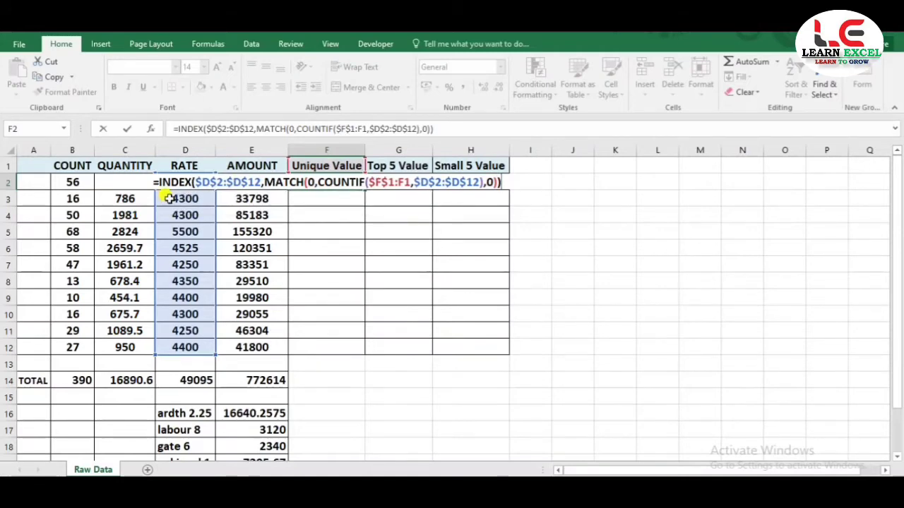
pyautogui.press('Return')
pyautogui.press('Up')
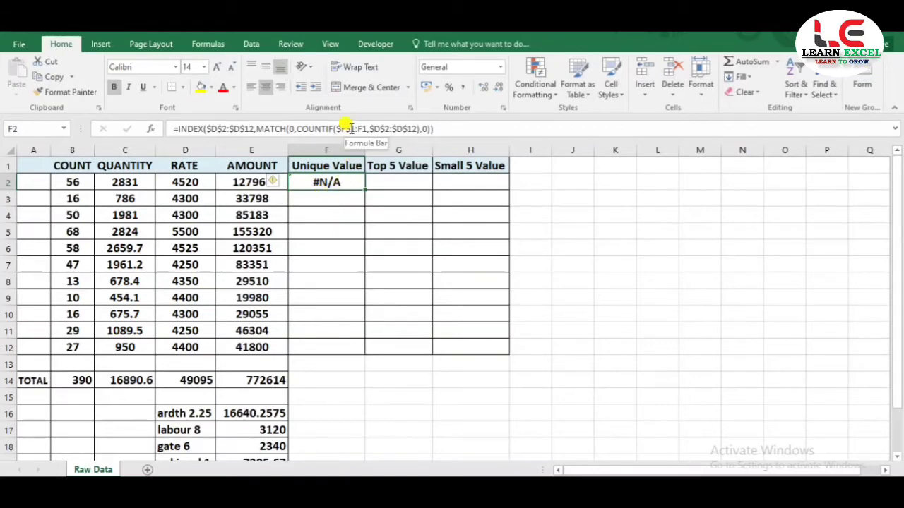
# Step: Commit F2 as an array formula and fill it down to F12, listing seven unique rates
pyautogui.click(394, 129)
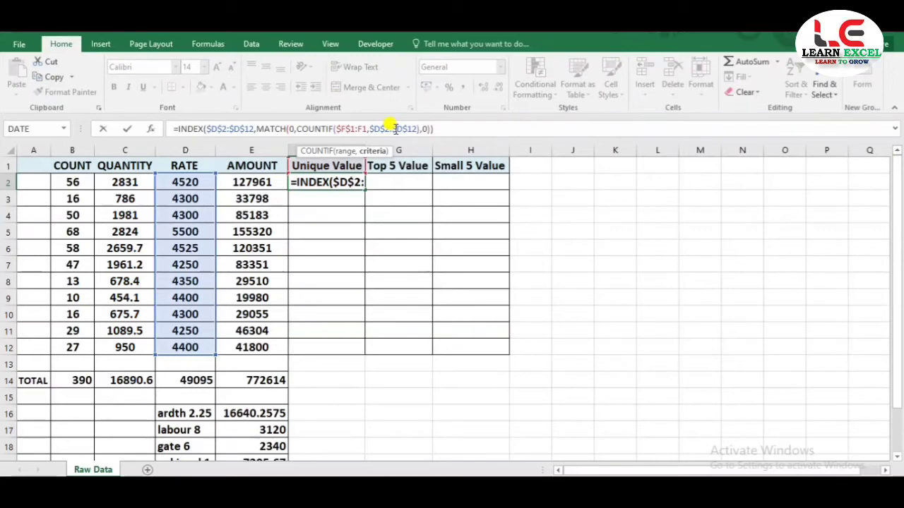
pyautogui.click(396, 129)
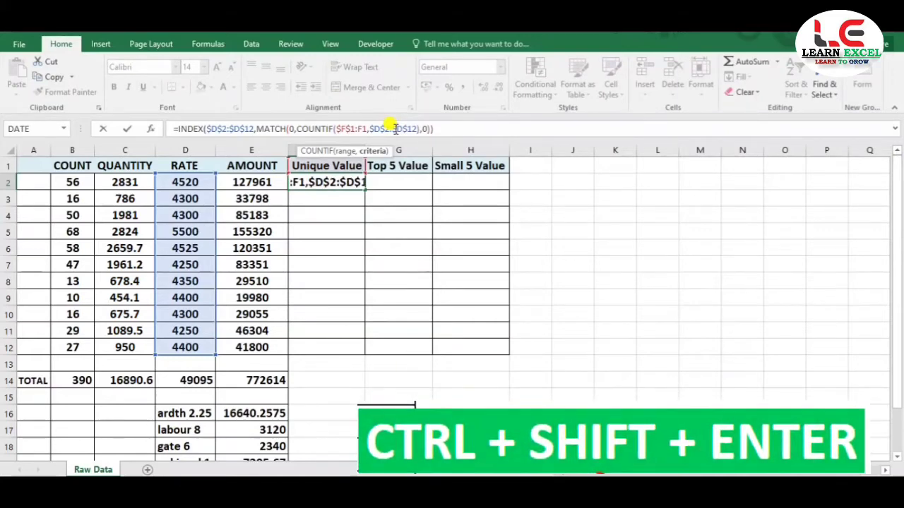
pyautogui.hotkey('ctrl', 'shift', 'Return')
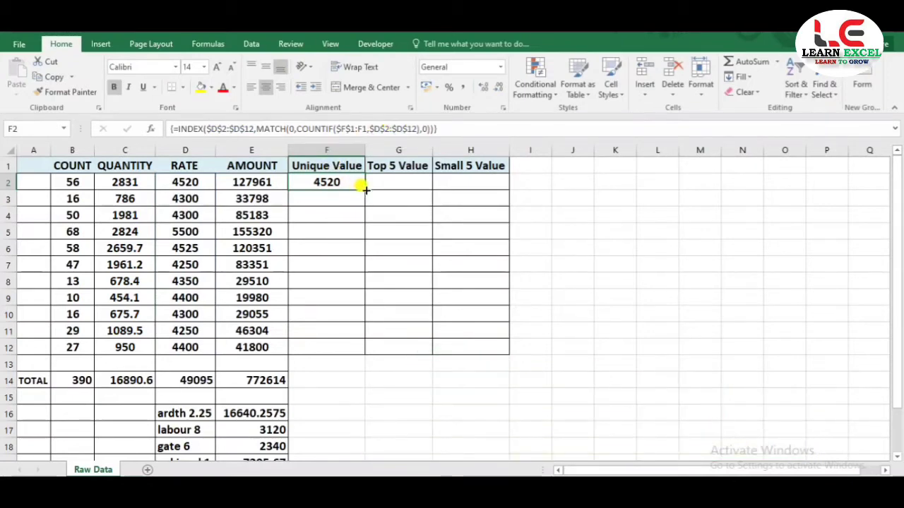
pyautogui.doubleClick(365, 190)
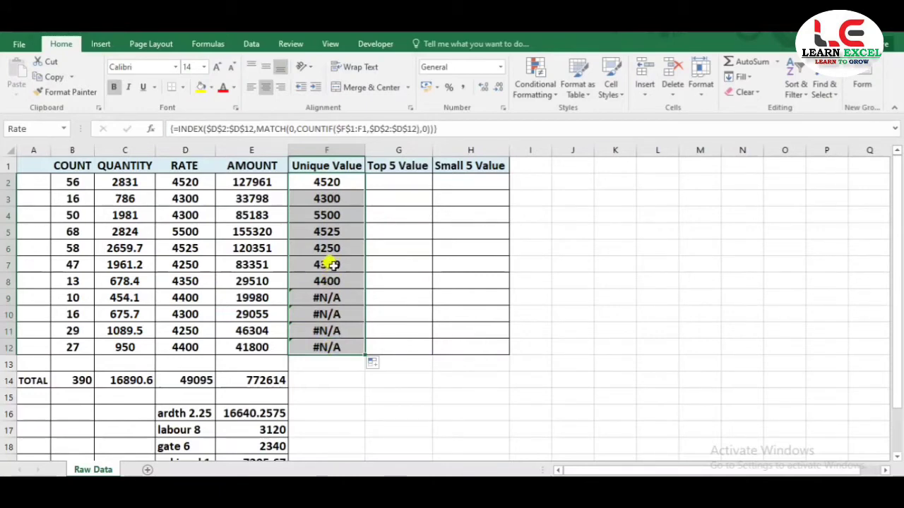
# Step: Try wrapping F2's formula in IFERROR as an array formula, then undo the attempt
pyautogui.click(179, 130)
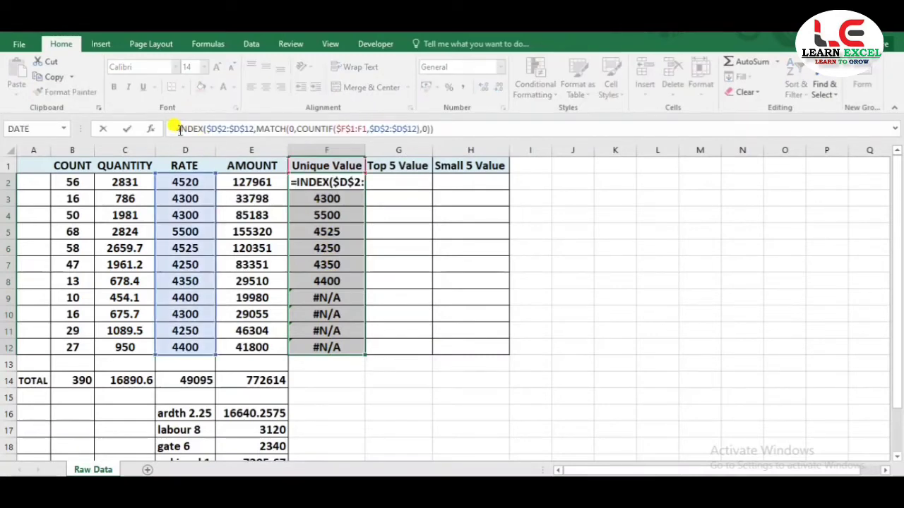
pyautogui.write('Iifer')
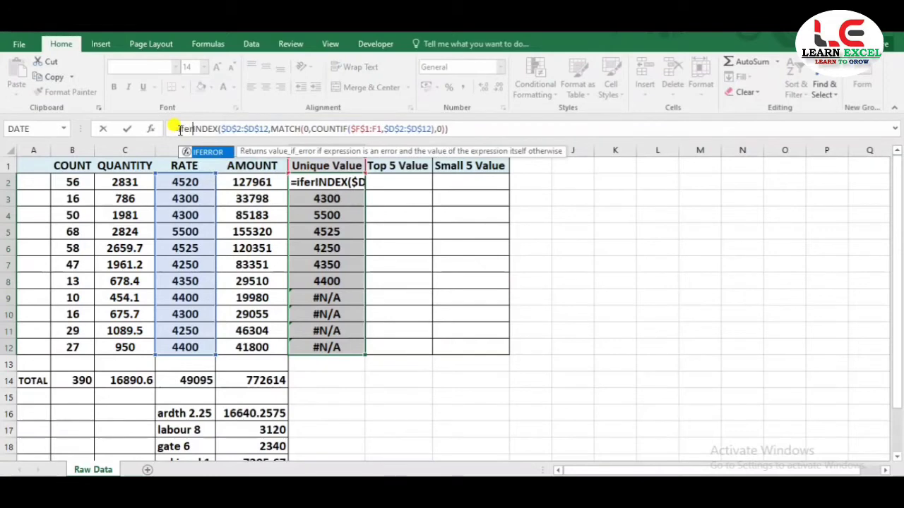
pyautogui.press('Tab')
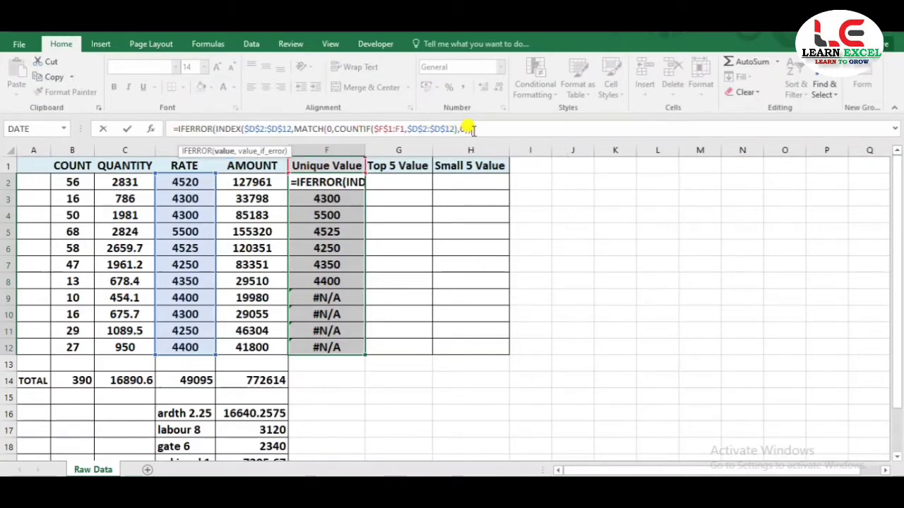
pyautogui.click(472, 129)
pyautogui.write(',')
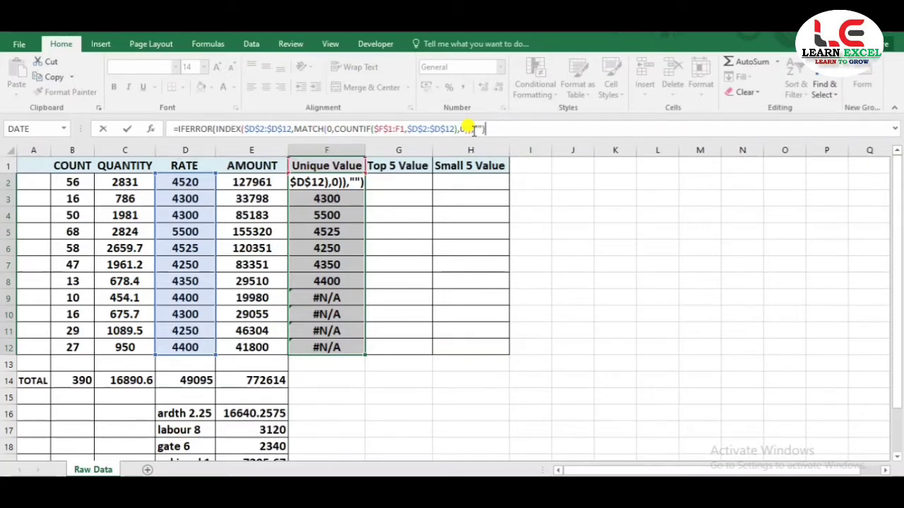
pyautogui.hotkey('ctrl', 'shift', 'Return')
pyautogui.hotkey('ctrl', 'z')
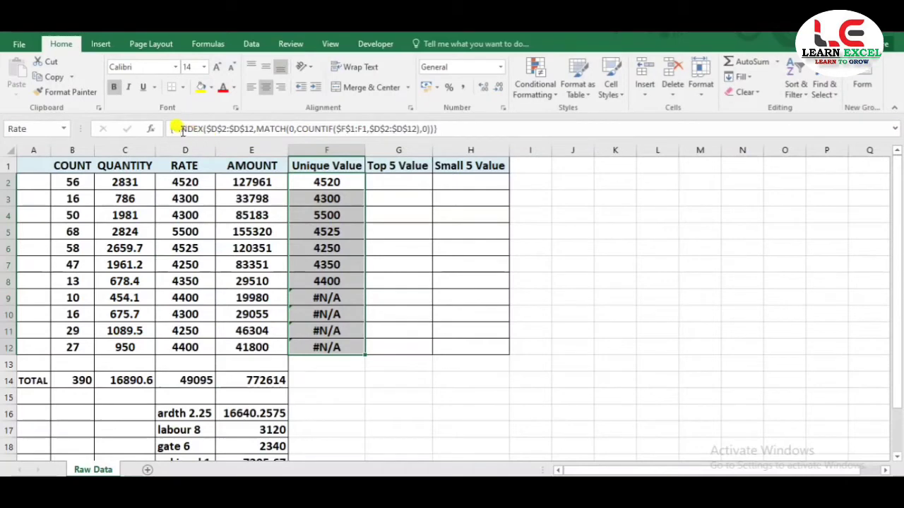
# Step: Wrap F2's formula as IFERROR(INDEX(...),"") and re-enter it as an array formula returning 4520
pyautogui.click(178, 129)
pyautogui.write('i')
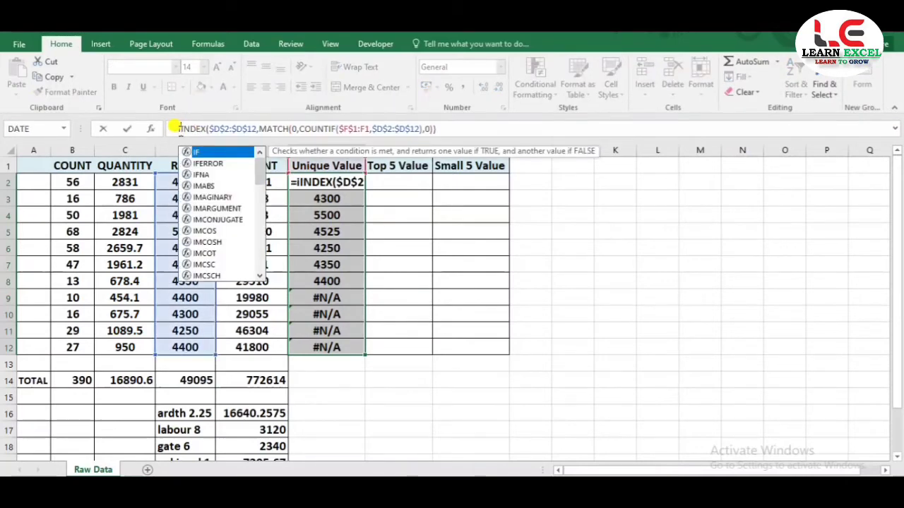
pyautogui.write('fer')
pyautogui.press('Tab')
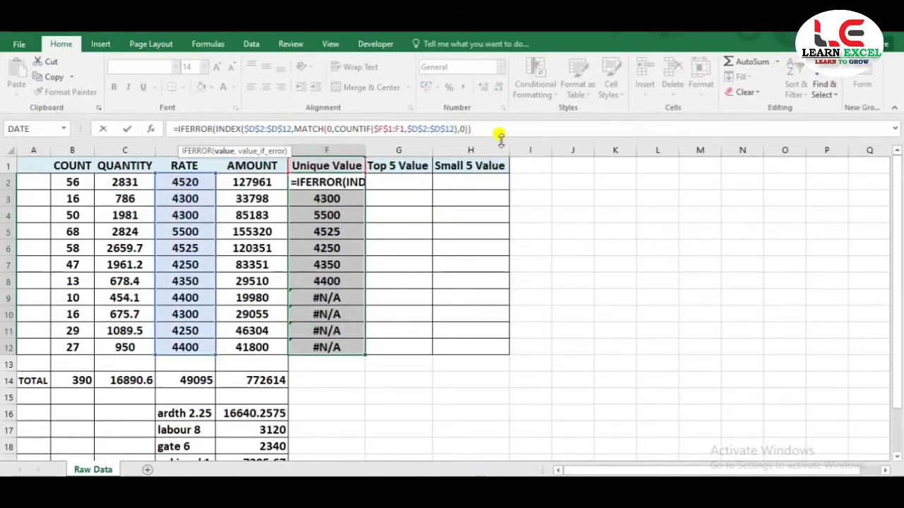
pyautogui.click(498, 132)
pyautogui.write(',')
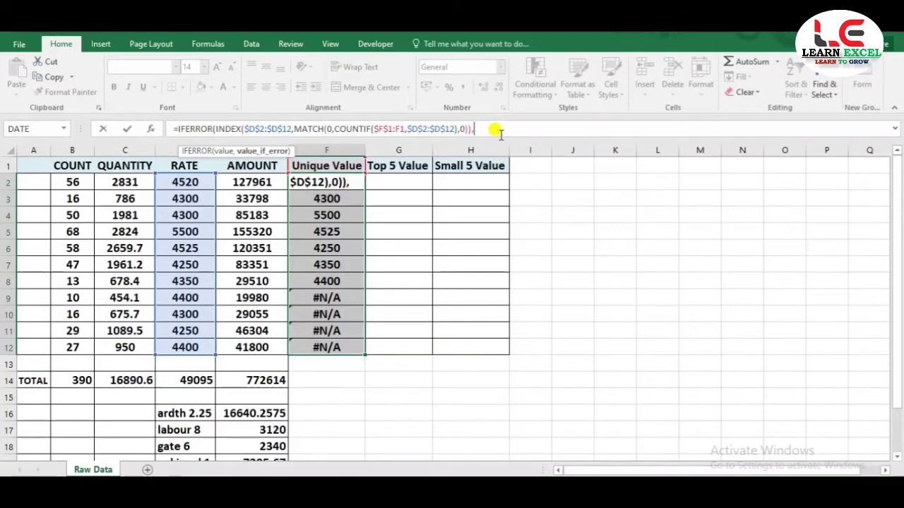
pyautogui.write('"")')
pyautogui.hotkey('ctrl', 'Return')
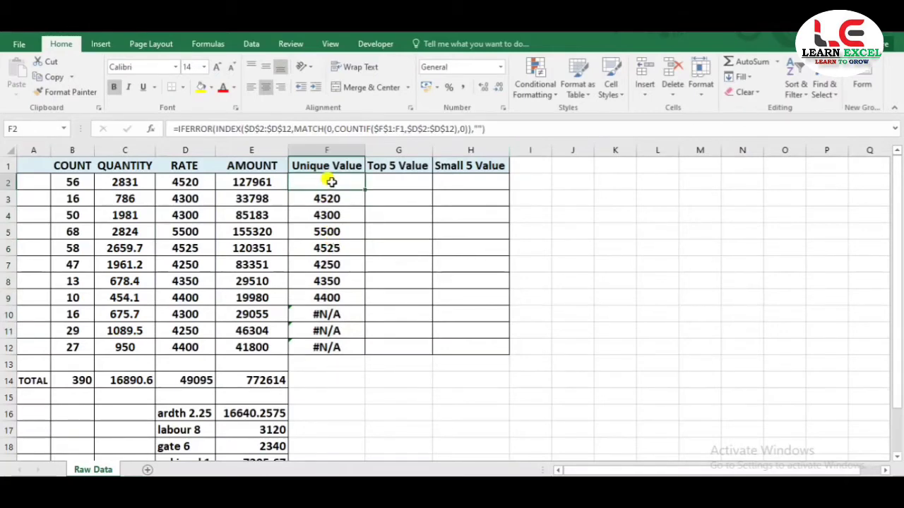
pyautogui.click(494, 128)
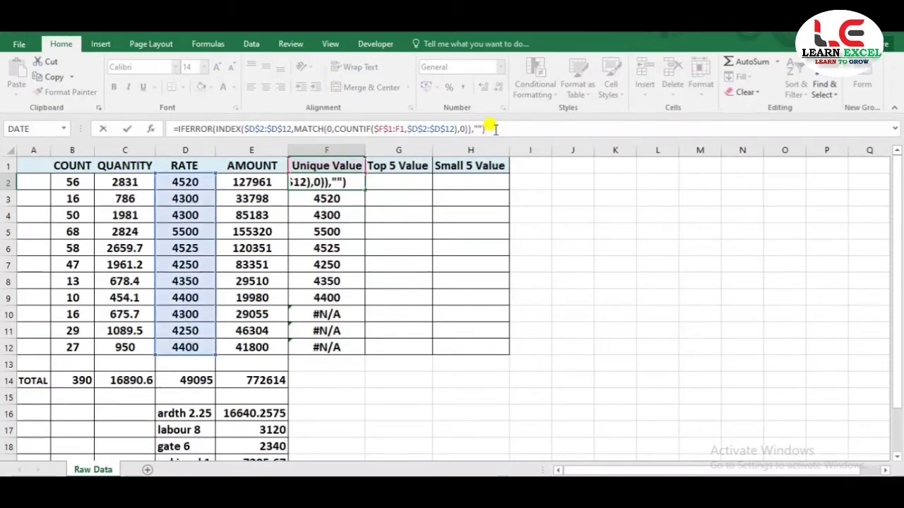
pyautogui.hotkey('ctrl', 'shift', 'Return')
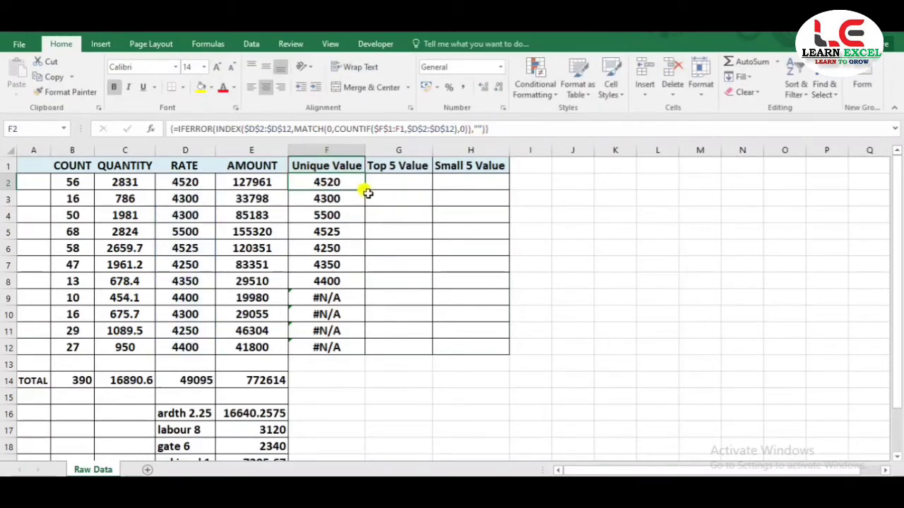
# Step: Fill the IFERROR array formula down to F12 and verify F9:F12 now show blanks
pyautogui.doubleClick(364, 189)
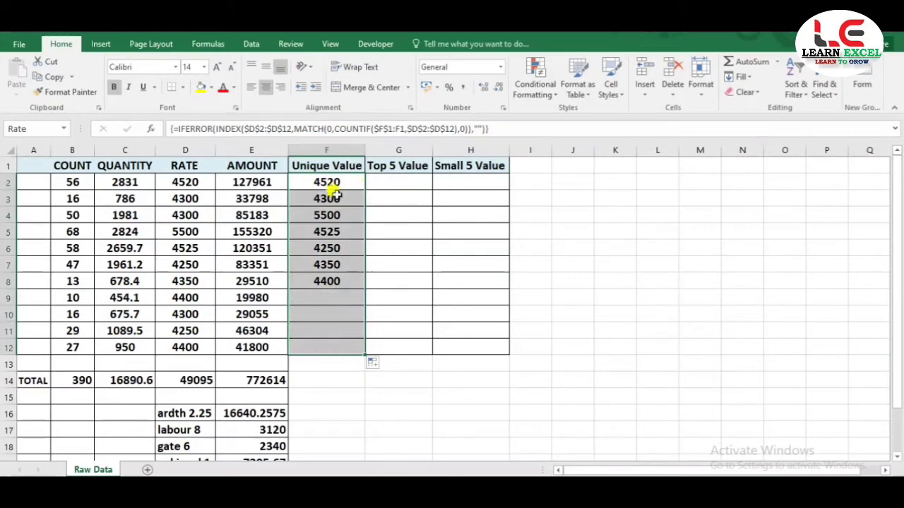
pyautogui.click(298, 249)
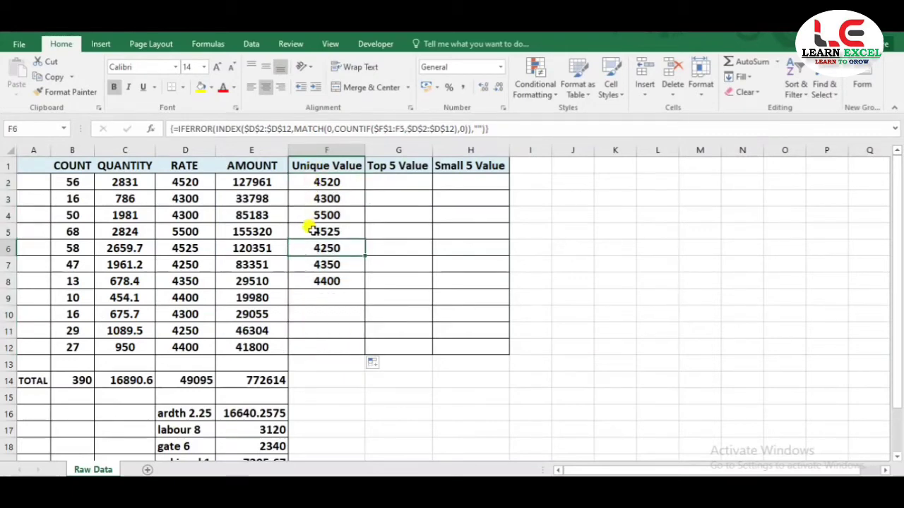
pyautogui.click(322, 300)
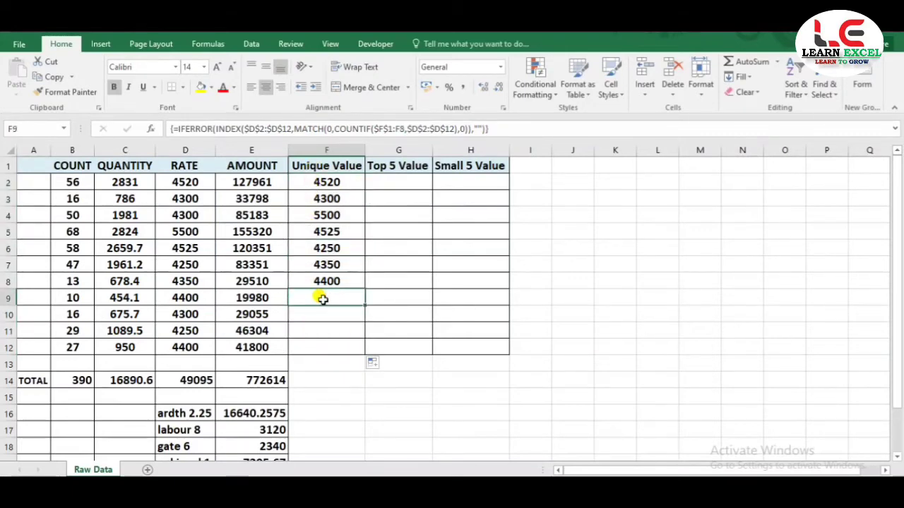
pyautogui.press('Down')
pyautogui.press('Down')
pyautogui.press('Down')
pyautogui.press('Down')
pyautogui.press('Up')
pyautogui.press('Up')
pyautogui.press('Up')
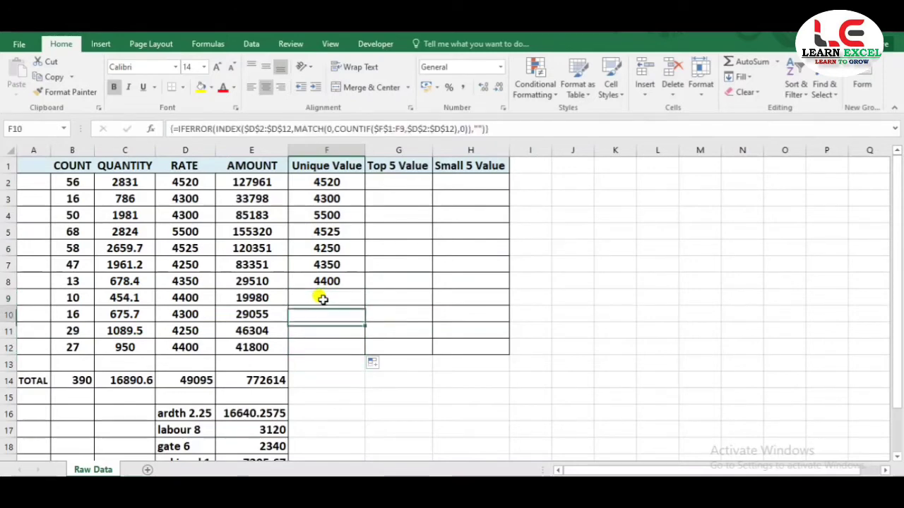
pyautogui.press('Up')
pyautogui.press('Down')
pyautogui.press('Down')
pyautogui.press('Down')
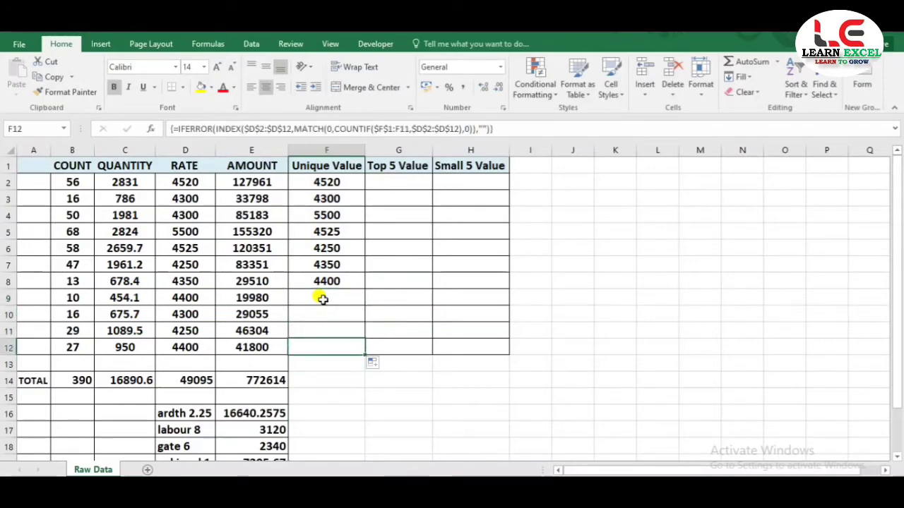
pyautogui.press('Up')
pyautogui.press('Up')
pyautogui.press('Up')
pyautogui.press('Up')
pyautogui.press('Down')
pyautogui.press('Down')
pyautogui.press('Down')
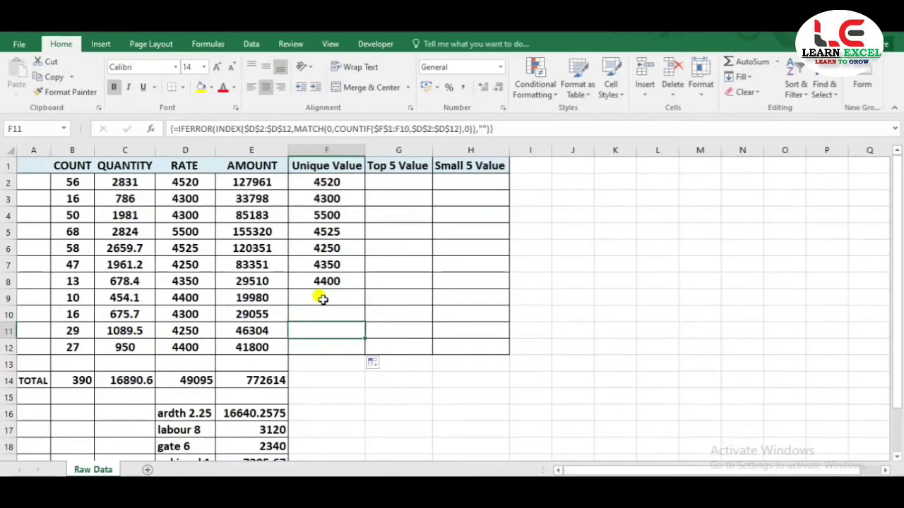
pyautogui.press('Down')
pyautogui.press('Up')
pyautogui.press('Up')
pyautogui.press('Up')
pyautogui.press('Up')
pyautogui.press('Up')
pyautogui.press('Up')
pyautogui.press('Up')
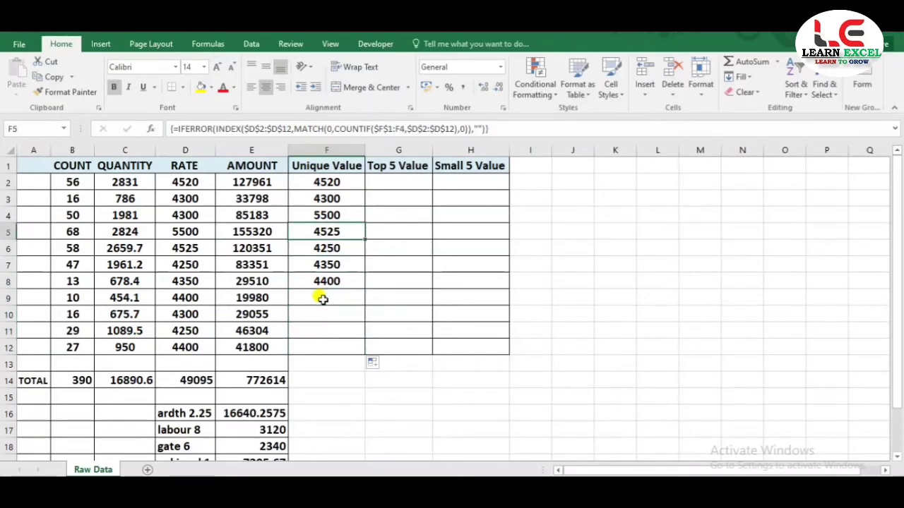
pyautogui.press('Up')
pyautogui.press('Up')
pyautogui.press('Up')
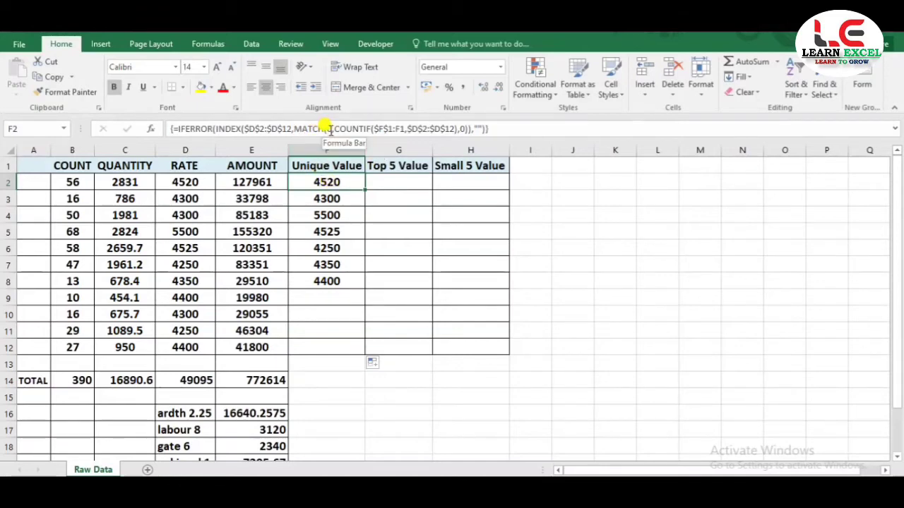
# Step: Copy the COUNTIF($F$1:F1,$D$2:$D$12) portion of F2's formula, keeping F2 as an array formula
pyautogui.click(329, 129)
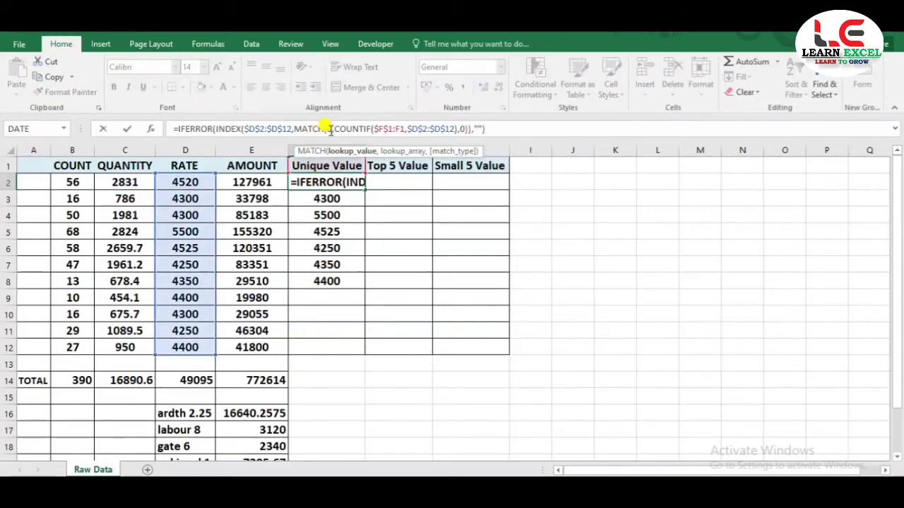
pyautogui.write('0,')
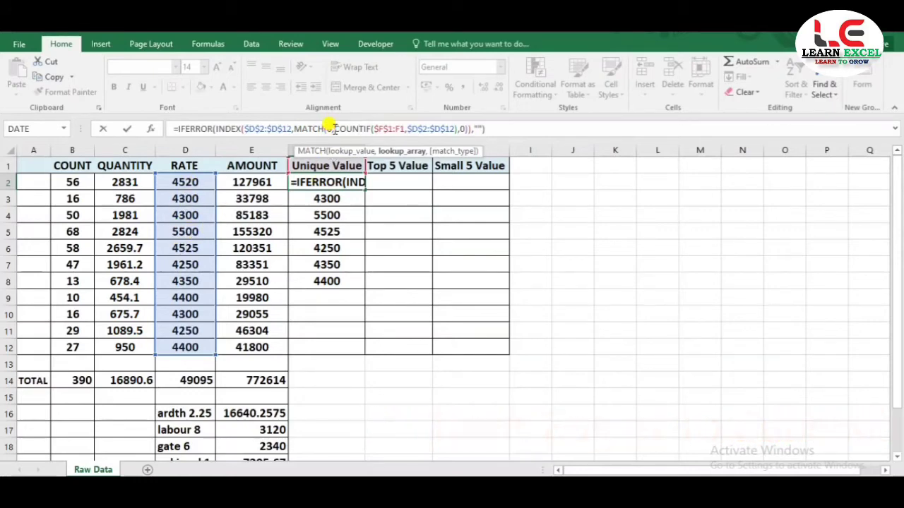
pyautogui.hotkey('shift', 'Right')
pyautogui.hotkey('shift', 'Right')
pyautogui.hotkey('shift', 'Right')
pyautogui.hotkey('shift', 'Right')
pyautogui.hotkey('shift', 'Right')
pyautogui.hotkey('shift', 'Right')
pyautogui.hotkey('shift', 'Right')
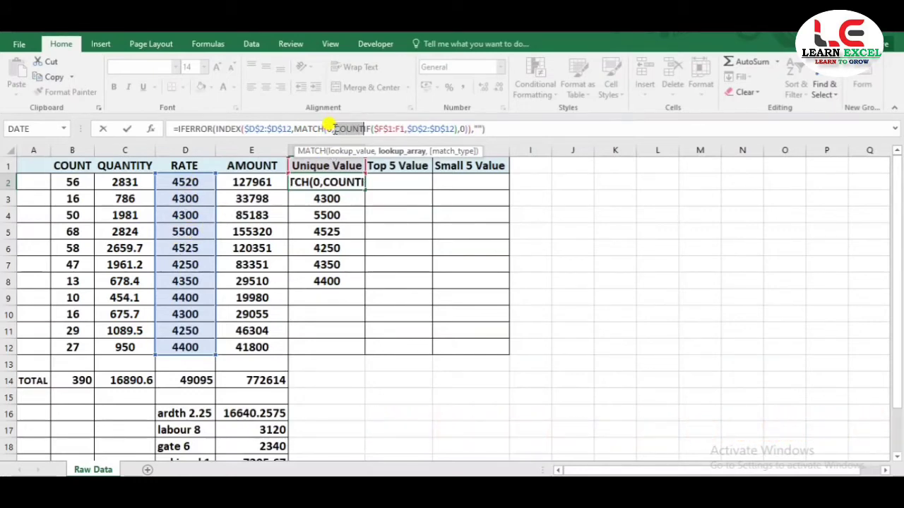
pyautogui.hotkey('shift', 'Right')
pyautogui.hotkey('shift', 'Right')
pyautogui.hotkey('shift', 'Right')
pyautogui.hotkey('shift', 'Right')
pyautogui.hotkey('shift', 'Right')
pyautogui.hotkey('shift', 'Right')
pyautogui.hotkey('shift', 'Right')
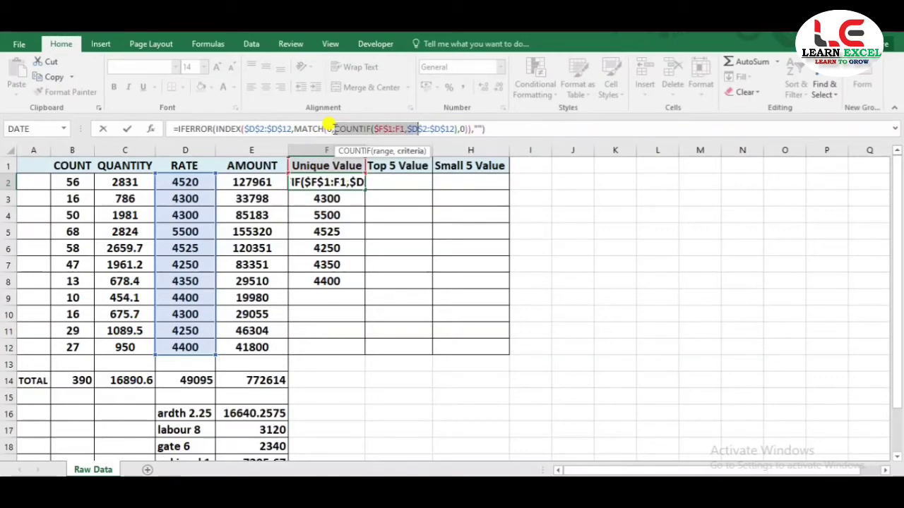
pyautogui.hotkey('shift', 'Right')
pyautogui.hotkey('shift', 'Right')
pyautogui.hotkey('shift', 'Right')
pyautogui.hotkey('shift', 'Right')
pyautogui.hotkey('shift', 'Right')
pyautogui.hotkey('shift', 'Right')
pyautogui.hotkey('shift', 'Right')
pyautogui.hotkey('shift', 'Right')
pyautogui.hotkey('shift', 'Right')
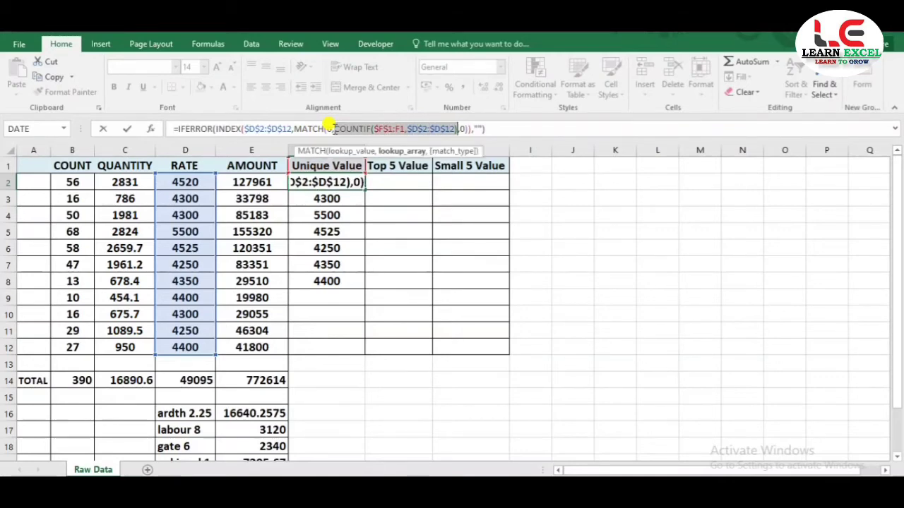
pyautogui.hotkey('ctrl', 'c')
pyautogui.hotkey('ctrl', 'shift', 'Return')
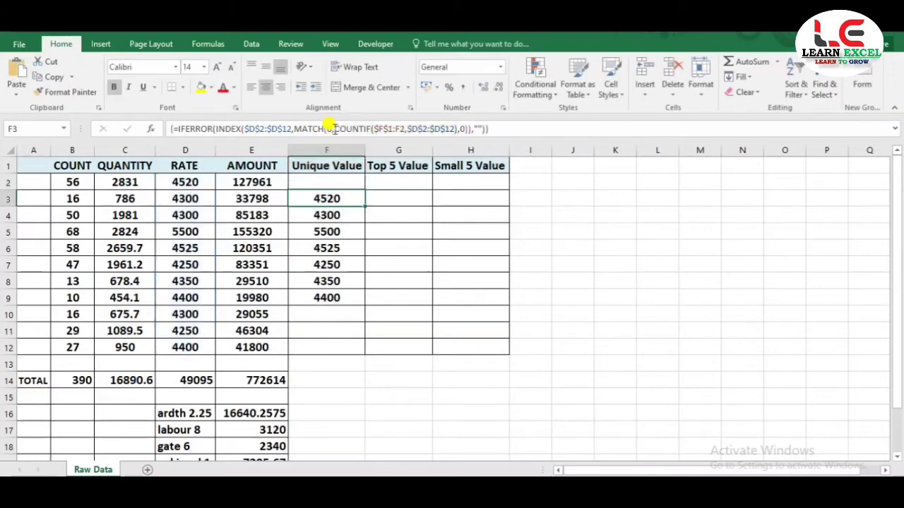
# Step: Enter =COUNTIF($F$1:F1,$D$2:$D$12) in cell I2, which returns 0
pyautogui.click(525, 187)
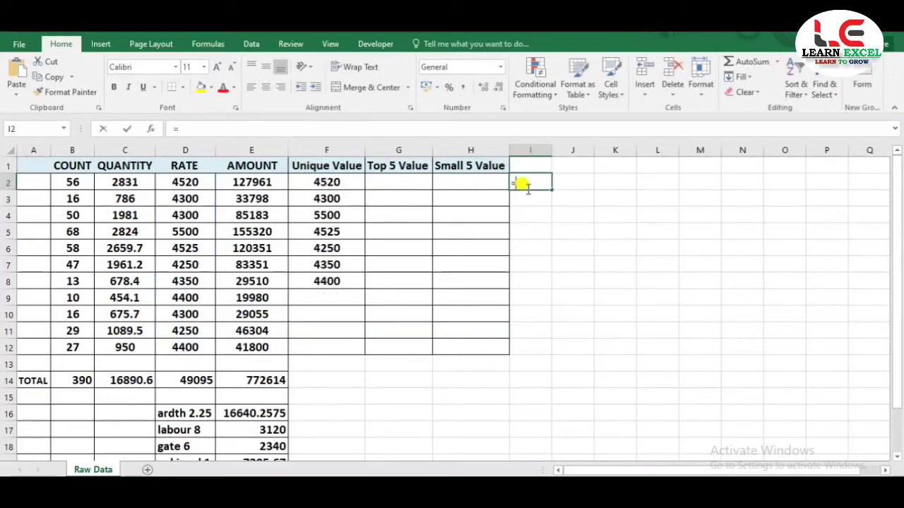
pyautogui.write('=COUNTIF($F$1:F1,$D$2:$D$12)')
pyautogui.press('Return')
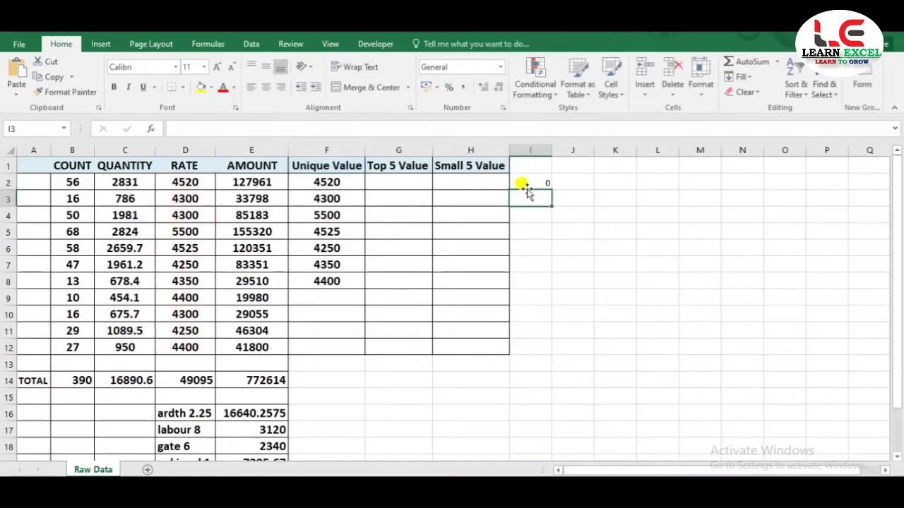
pyautogui.click(524, 183)
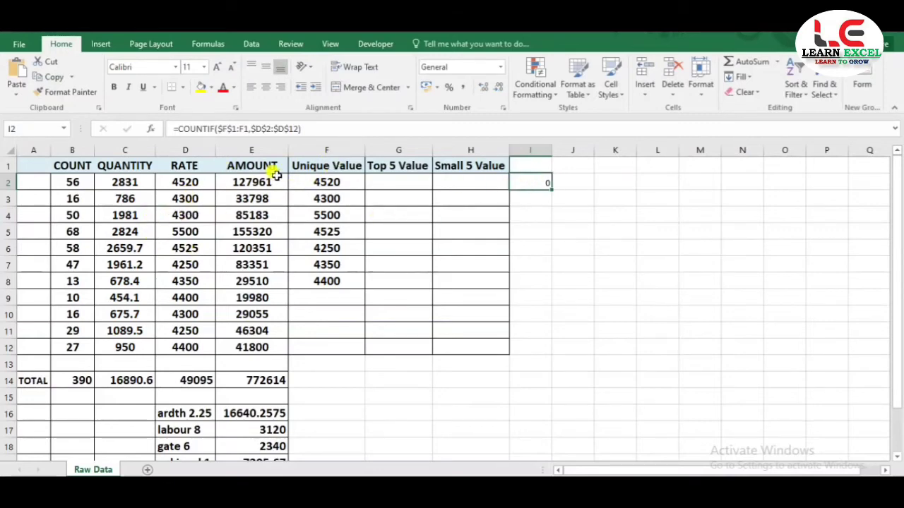
# Step: Select the MATCH expression in F2's formula and re-enter F2 as an array formula
pyautogui.click(299, 178)
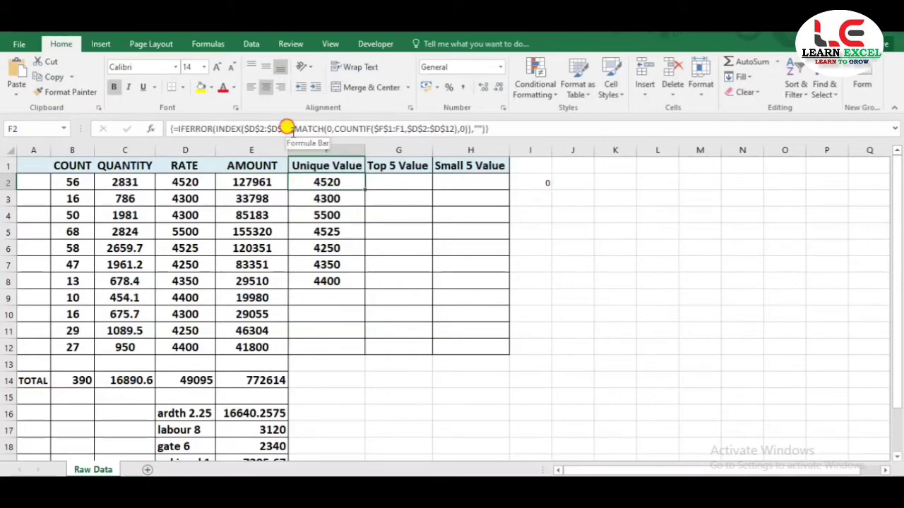
pyautogui.click(289, 128)
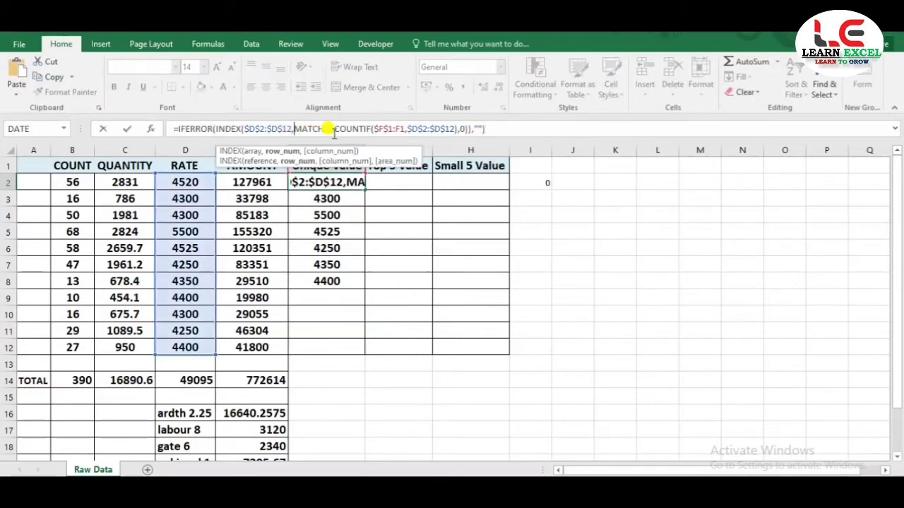
pyautogui.click(332, 129)
pyautogui.write('0,')
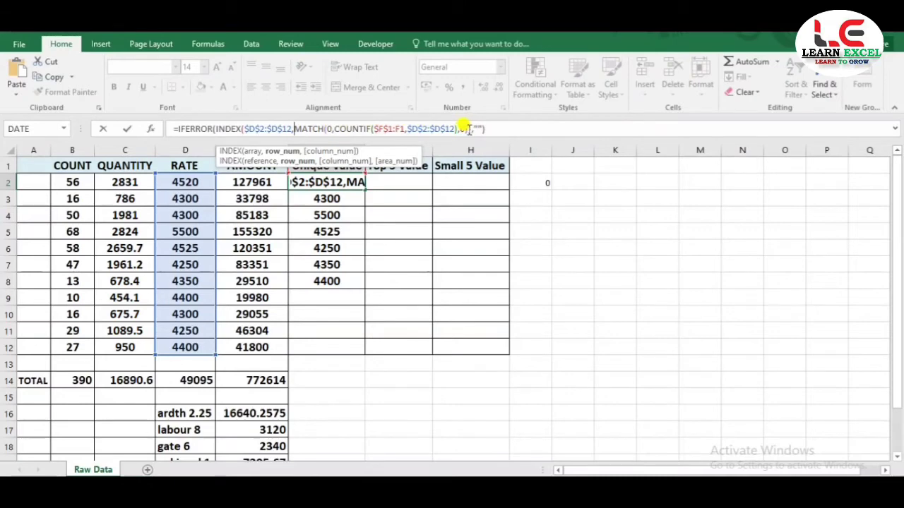
pyautogui.click(468, 129)
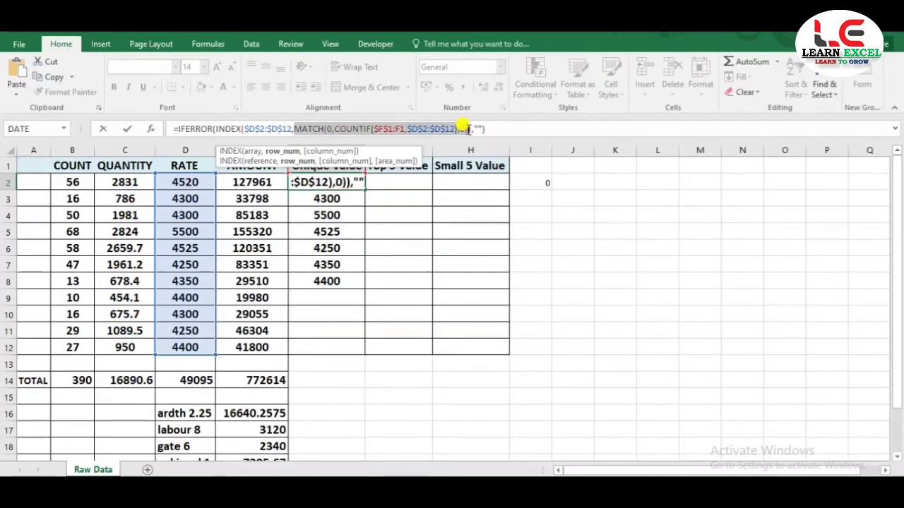
pyautogui.hotkey('ctrl', 'shift', 'Return')
pyautogui.click(532, 183)
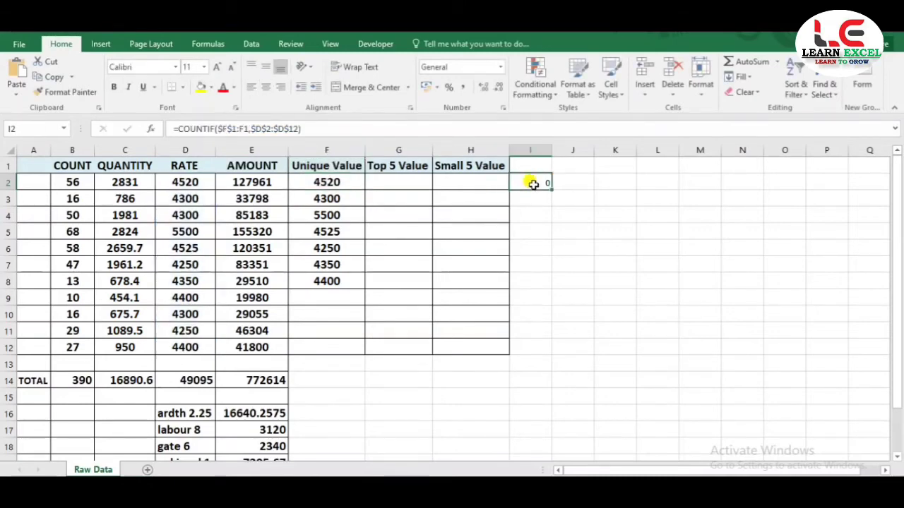
# Step: Paste MATCH(0,COUNTIF($F$1:F1,$D$2:$D$12),0) into I2, fix its ending and array-enter it, returning 1
pyautogui.press('BackSpace')
pyautogui.hotkey('ctrl', 'v')
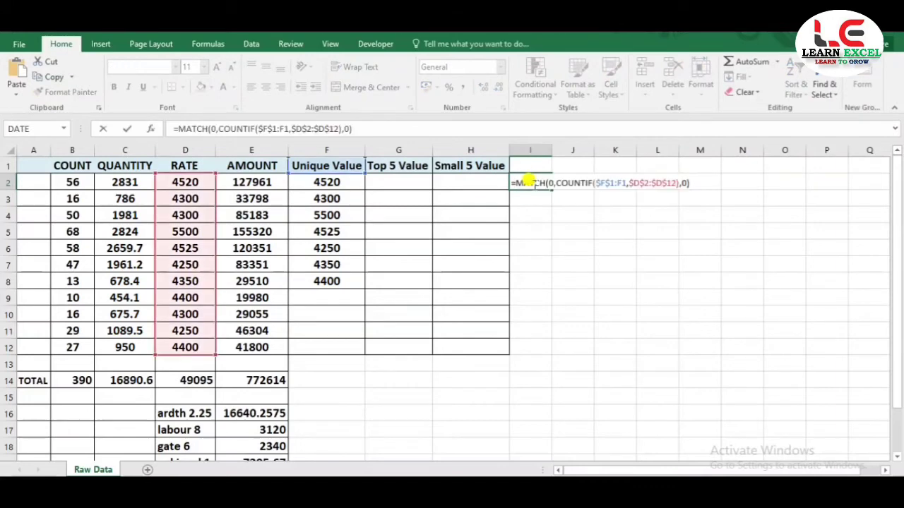
pyautogui.press('Return')
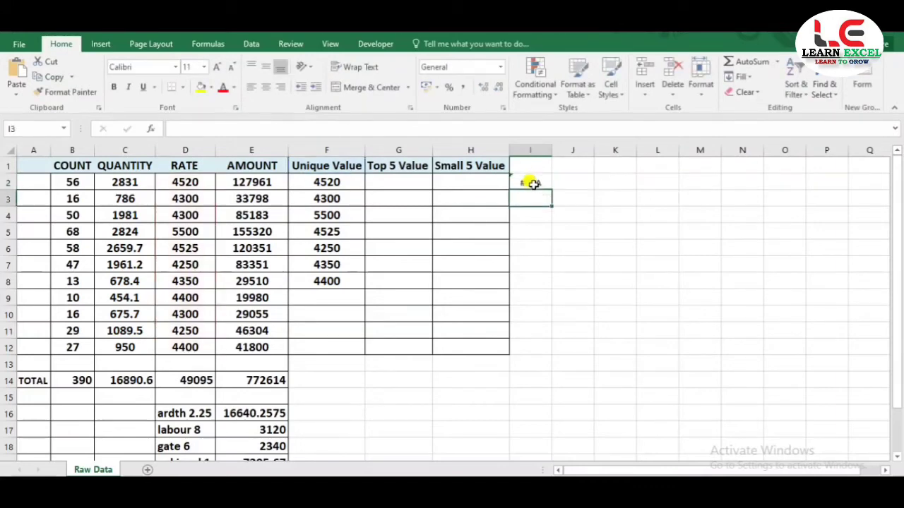
pyautogui.click(532, 183)
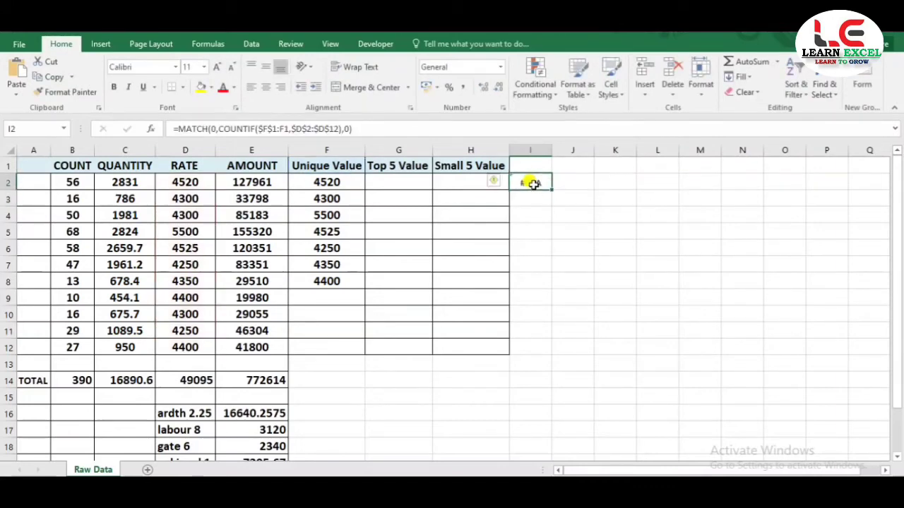
pyautogui.click(363, 129)
pyautogui.press('BackSpace')
pyautogui.press('BackSpace')
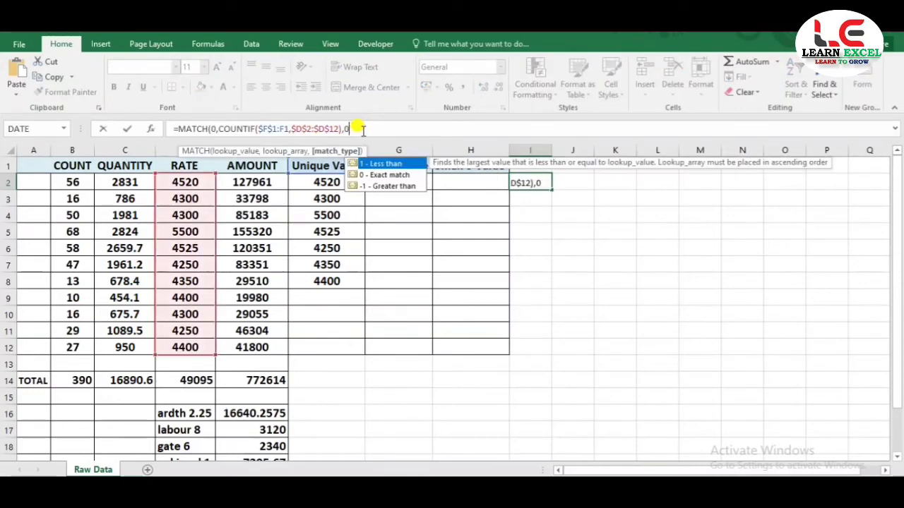
pyautogui.write('0')
pyautogui.write(')')
pyautogui.hotkey('ctrl', 'shift', 'Return')
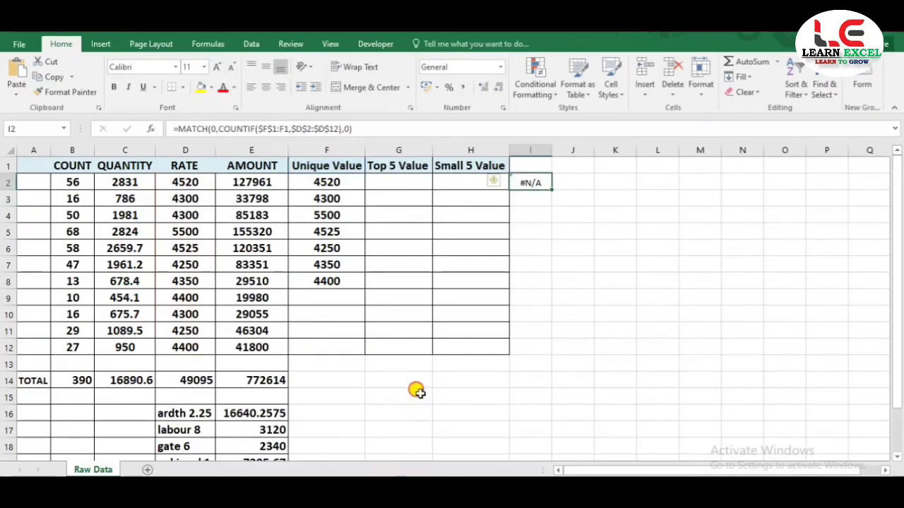
pyautogui.click(498, 129)
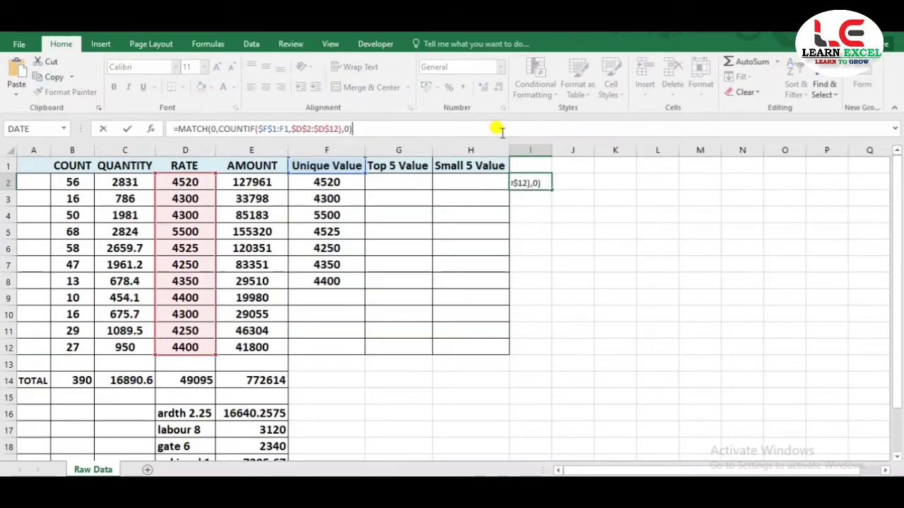
pyautogui.hotkey('ctrl', 'shift', 'Return')
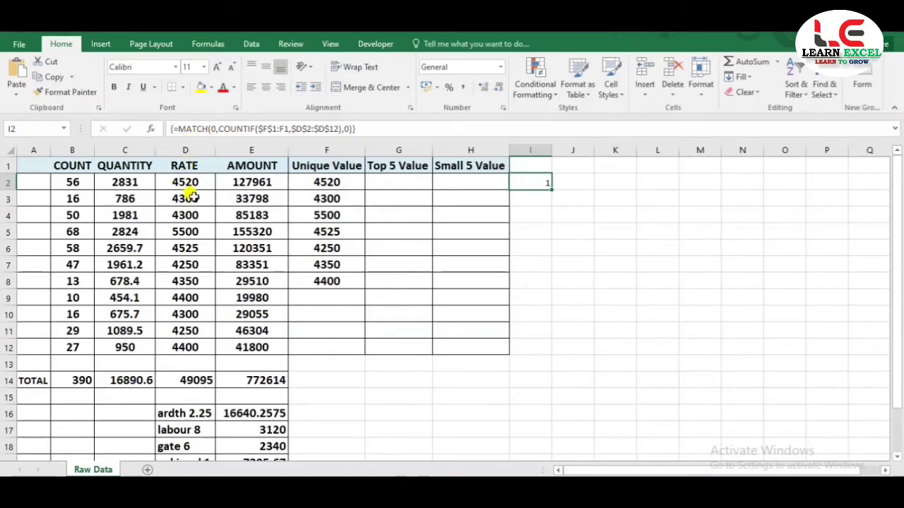
# Step: Check the duplicate 4300 rates in D3:D4 and F2's formula, then type = in G2
pyautogui.click(180, 200)
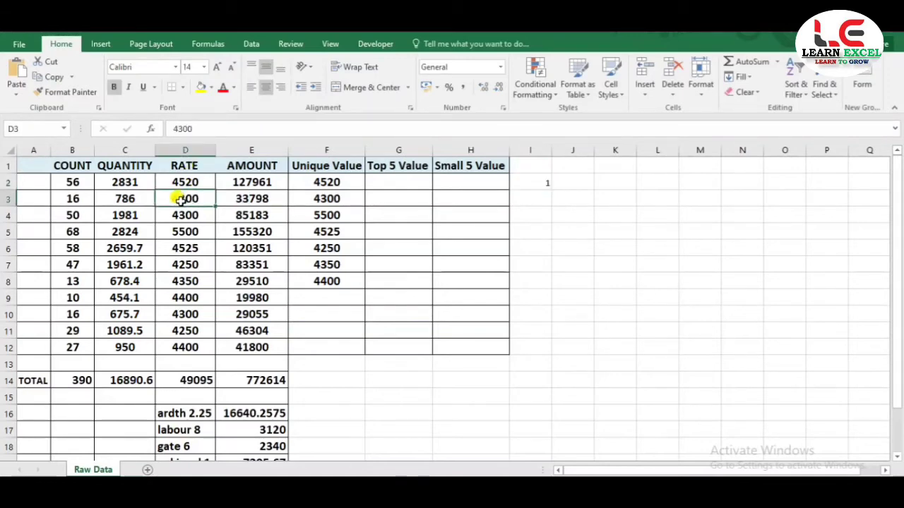
pyautogui.click(189, 216)
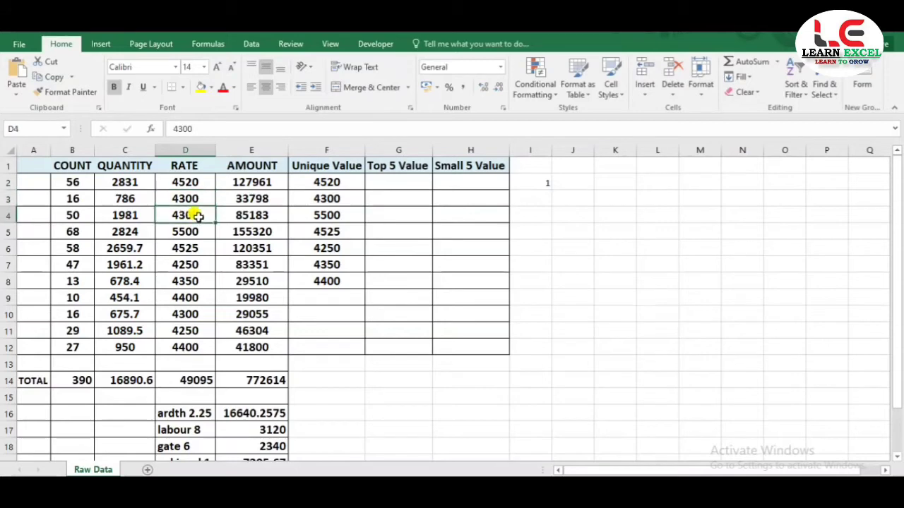
pyautogui.click(323, 181)
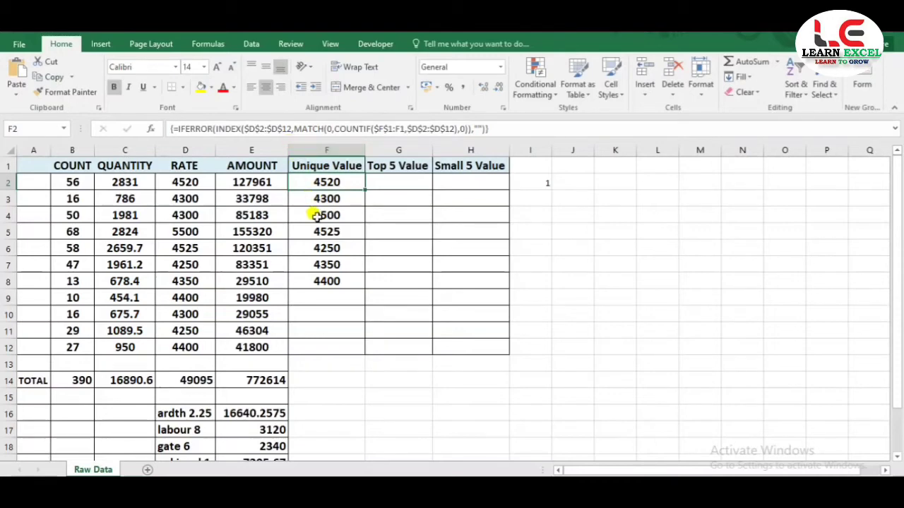
pyautogui.press('Up')
pyautogui.press('Right')
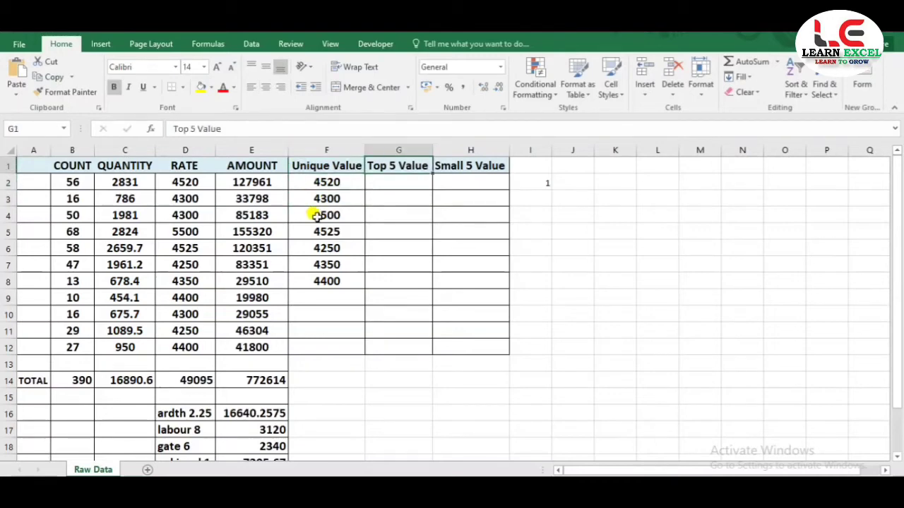
pyautogui.press('Right')
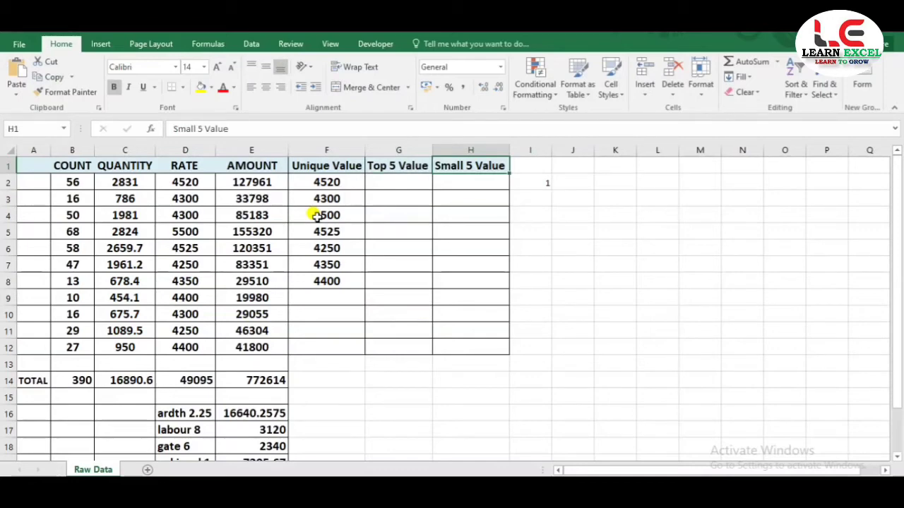
pyautogui.press('Left')
pyautogui.press('Left')
pyautogui.press('Down')
pyautogui.press('Right')
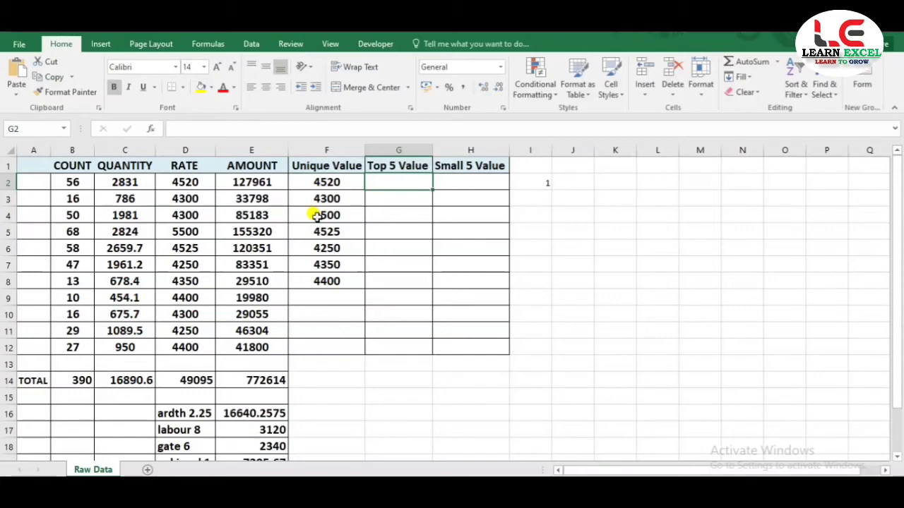
pyautogui.write('=')
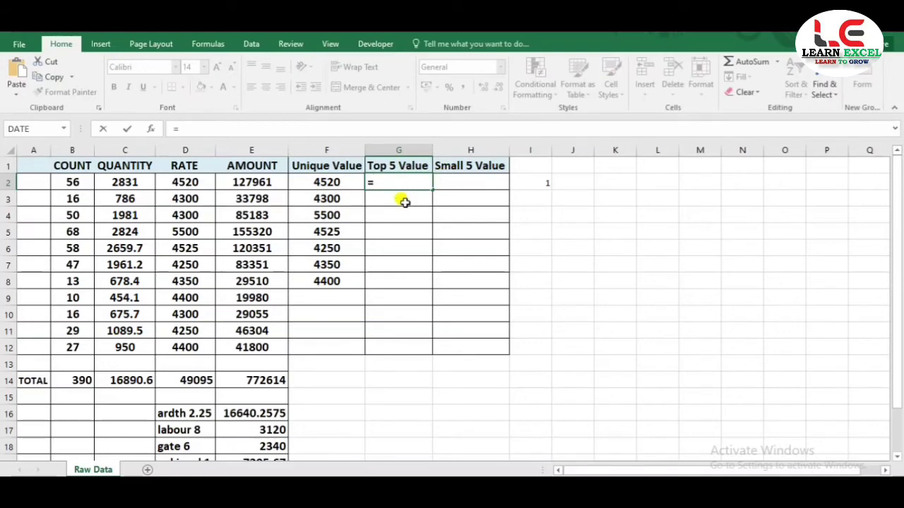
# Step: Enter =LARGE(Rate,{1;2;3;4;5}) in G2 over F2:F12, returning 5500
pyautogui.write('lar')
pyautogui.doubleClick(400, 198)
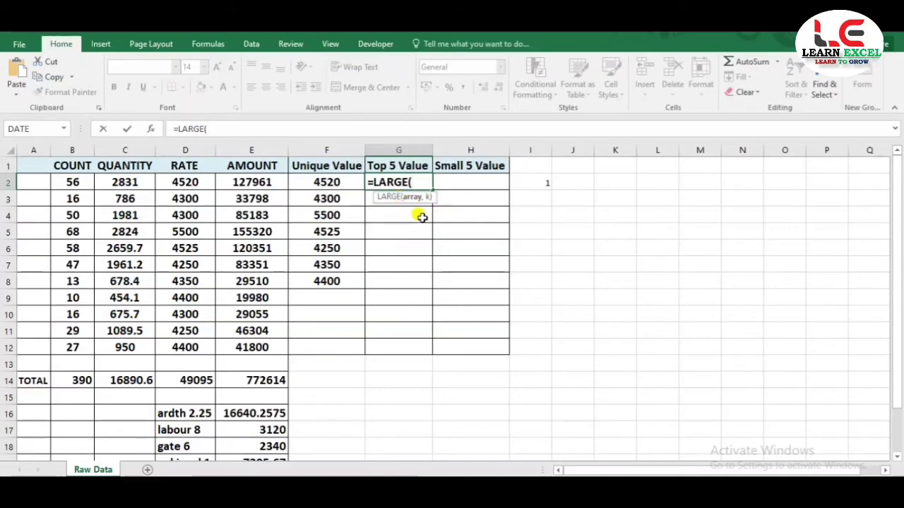
pyautogui.click(330, 182)
pyautogui.hotkey('ctrl', 'shift', 'Down')
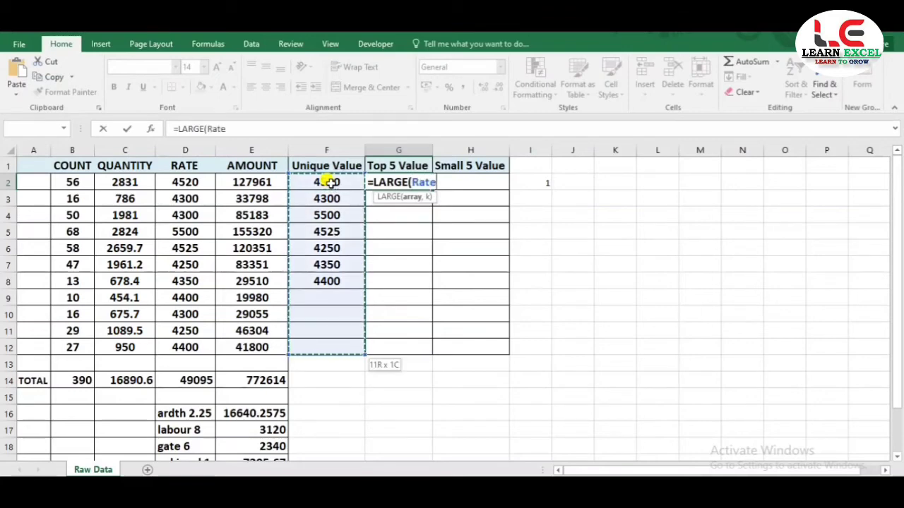
pyautogui.write(',')
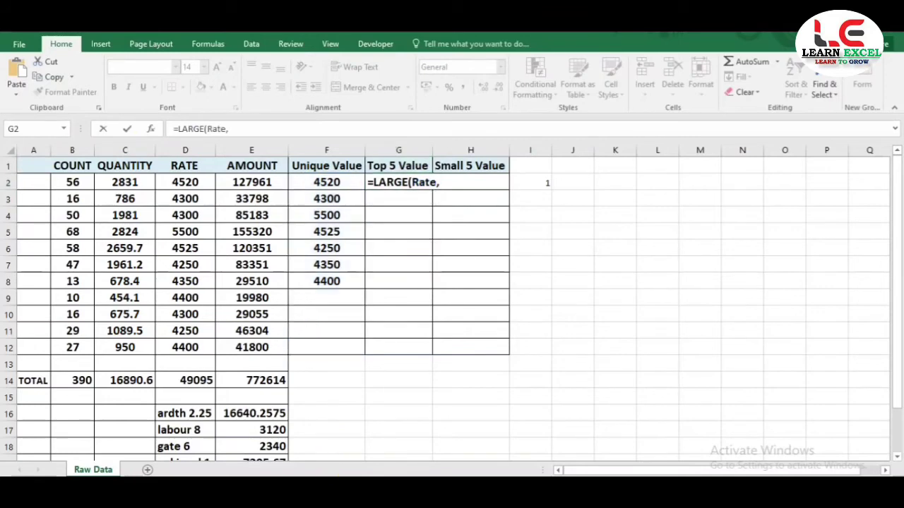
pyautogui.click(441, 182)
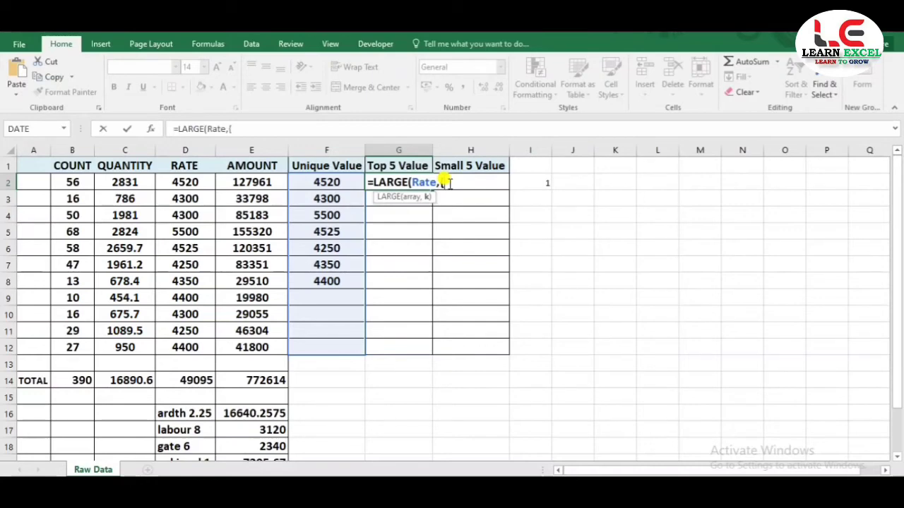
pyautogui.write('1;')
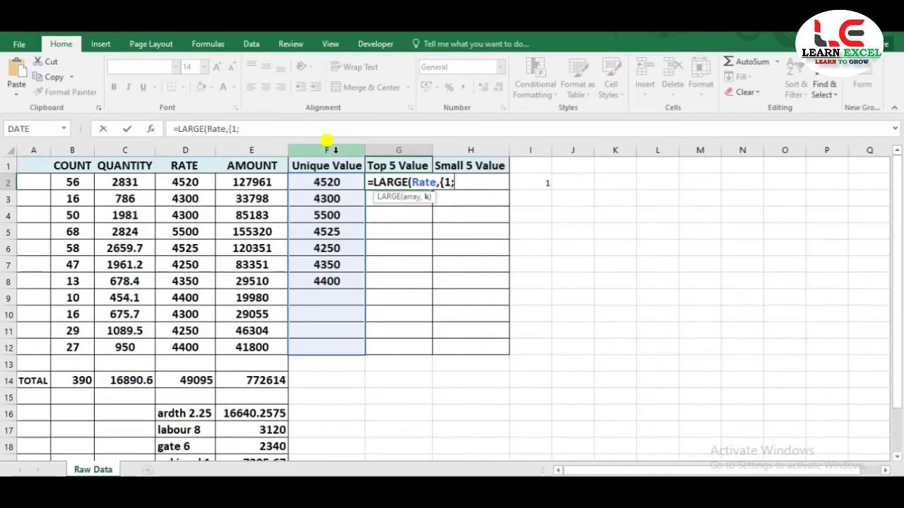
pyautogui.write('2;')
pyautogui.write('3;')
pyautogui.write('4;5')
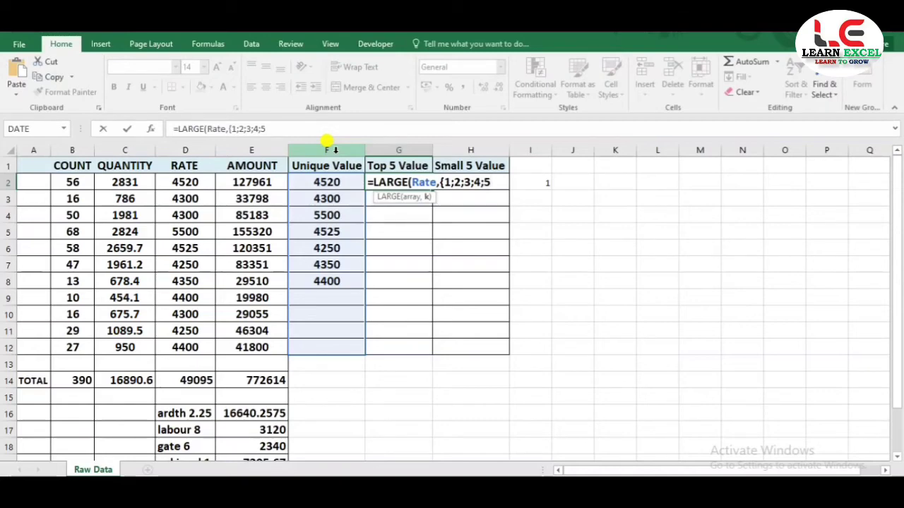
pyautogui.write('}')
pyautogui.write(')')
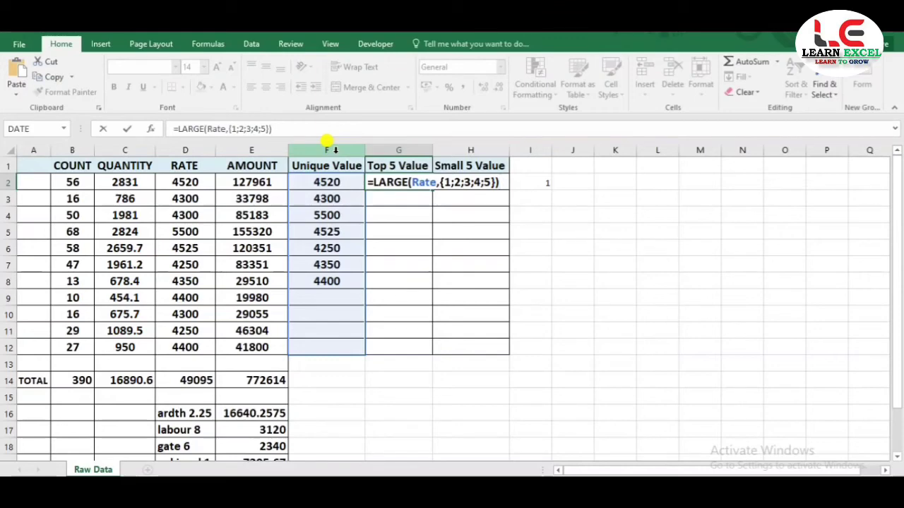
pyautogui.press('Return')
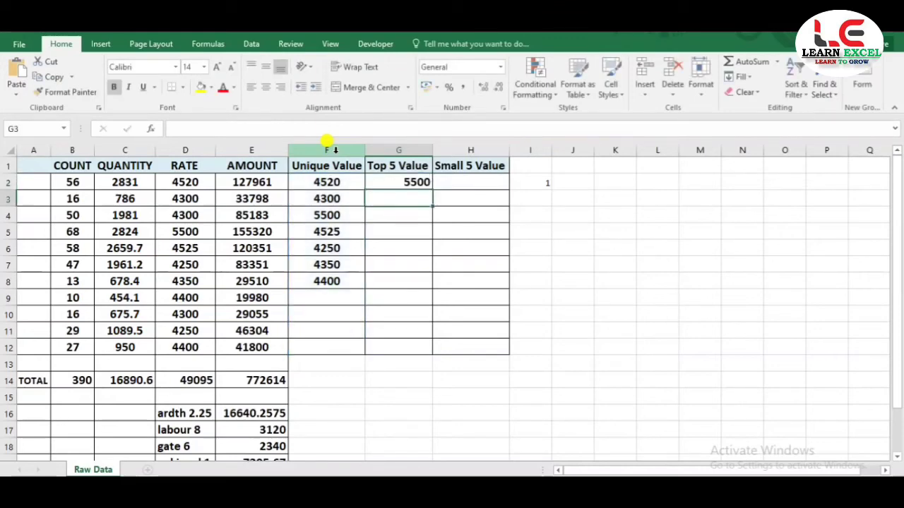
# Step: Copy G2's LARGE formula down to G12, then delete G2:G12 and leave G2 selected
pyautogui.click(406, 183)
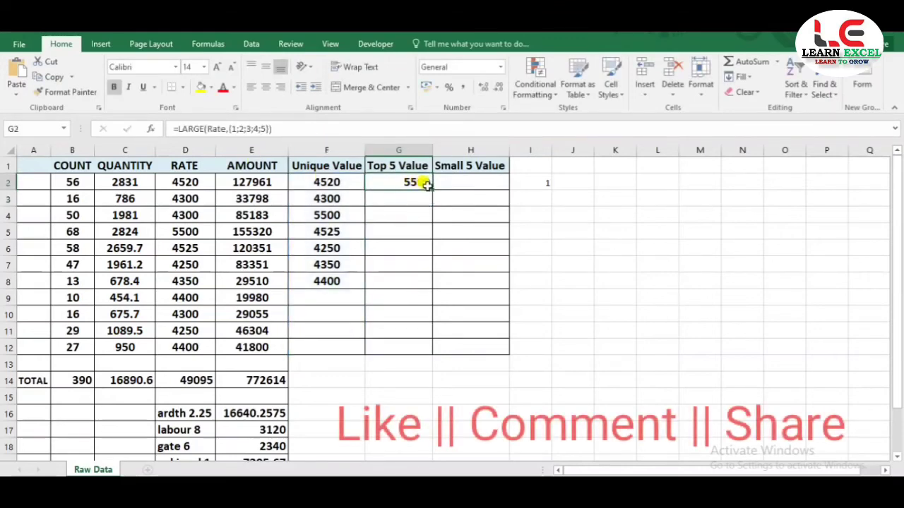
pyautogui.doubleClick(431, 190)
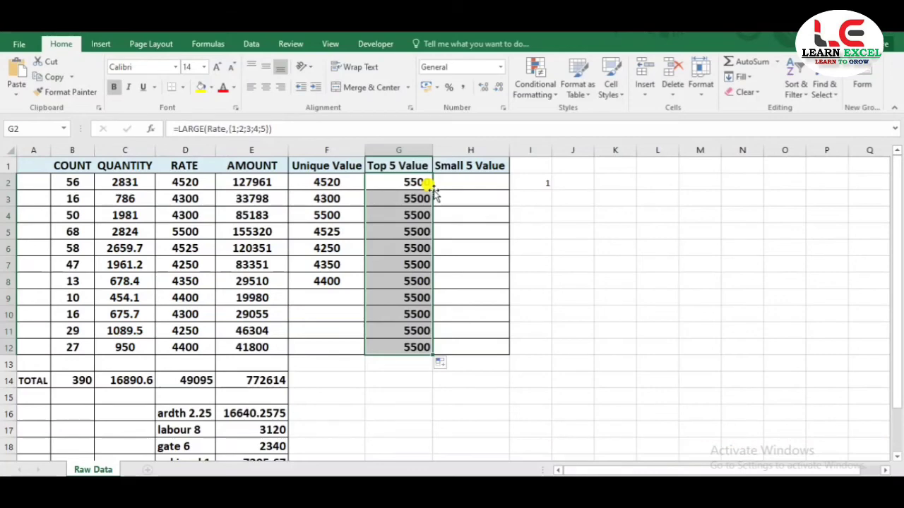
pyautogui.press('Delete')
pyautogui.click(399, 184)
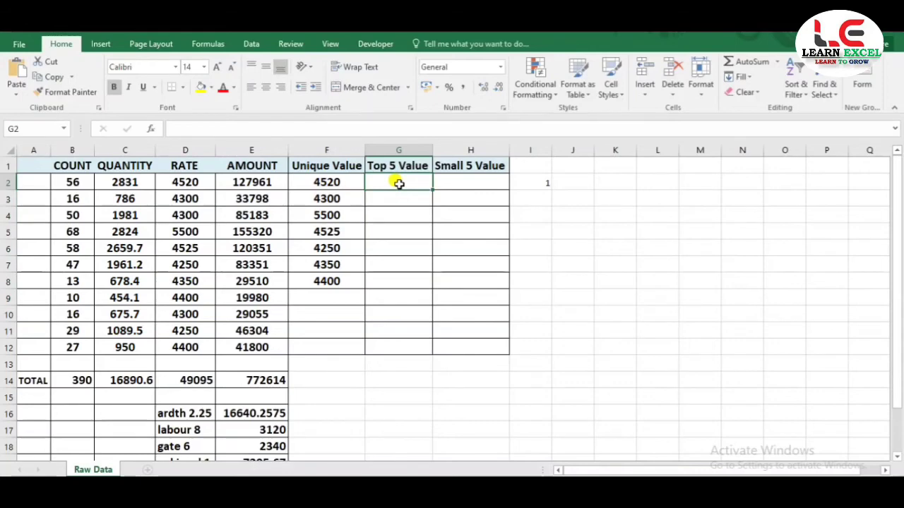
# Step: Enter =LARGE(F2:F12,{1;2;3;4;5}) as an array in G2:G6, giving 5500, 4525, 4520, 4400, 4350
pyautogui.hotkey('shift', 'Down')
pyautogui.hotkey('shift', 'Down')
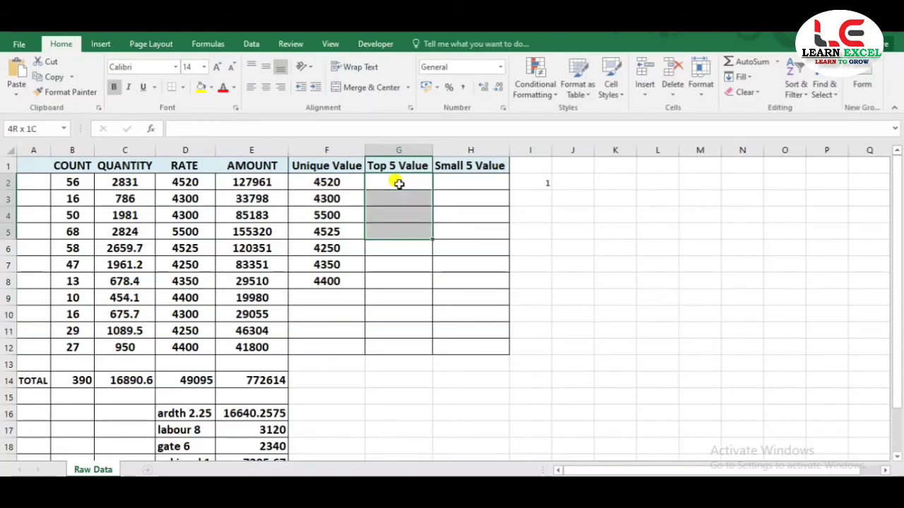
pyautogui.hotkey('shift', 'Down')
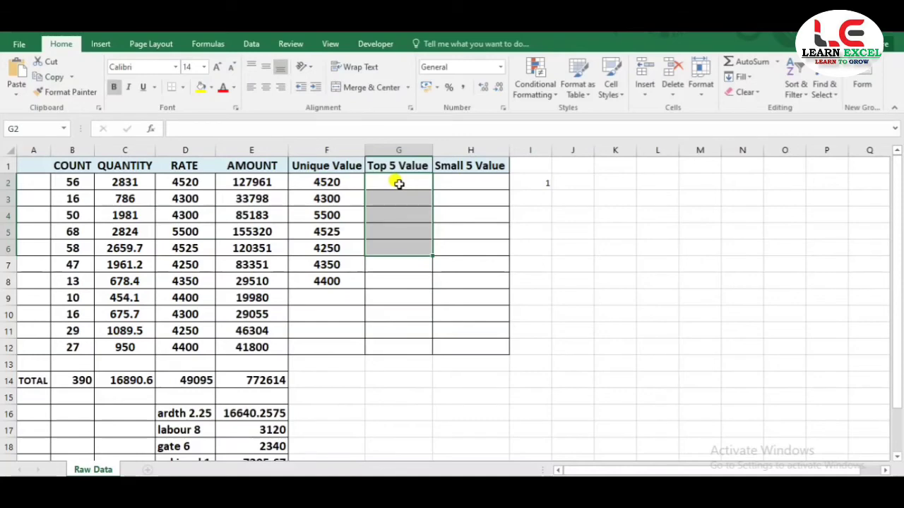
pyautogui.write('=')
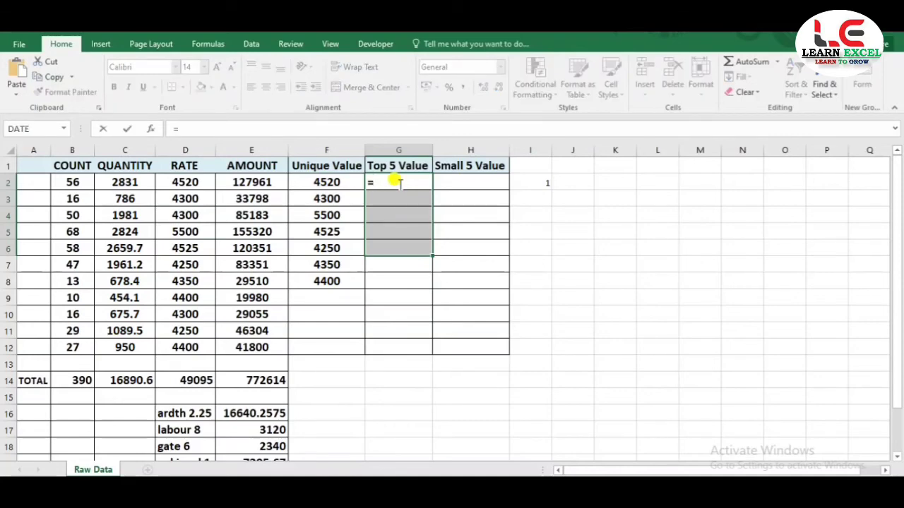
pyautogui.write('larg')
pyautogui.press('Tab')
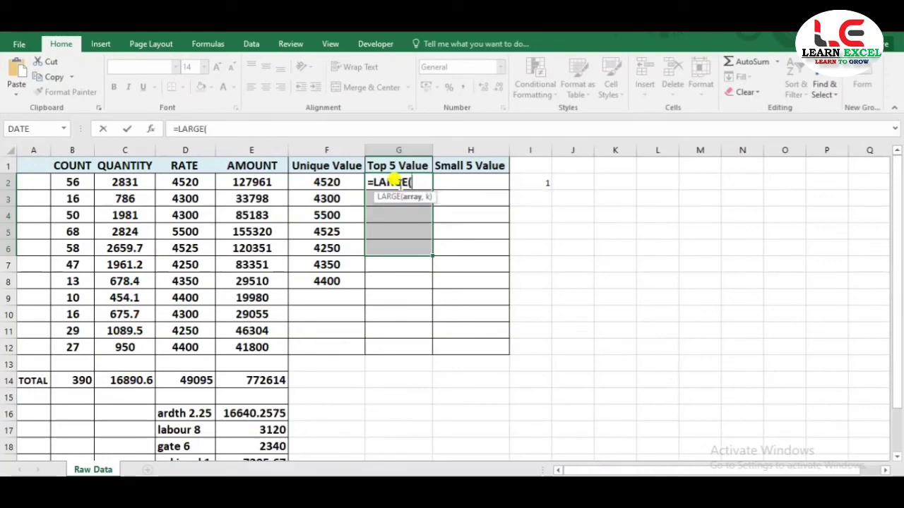
pyautogui.click(338, 180)
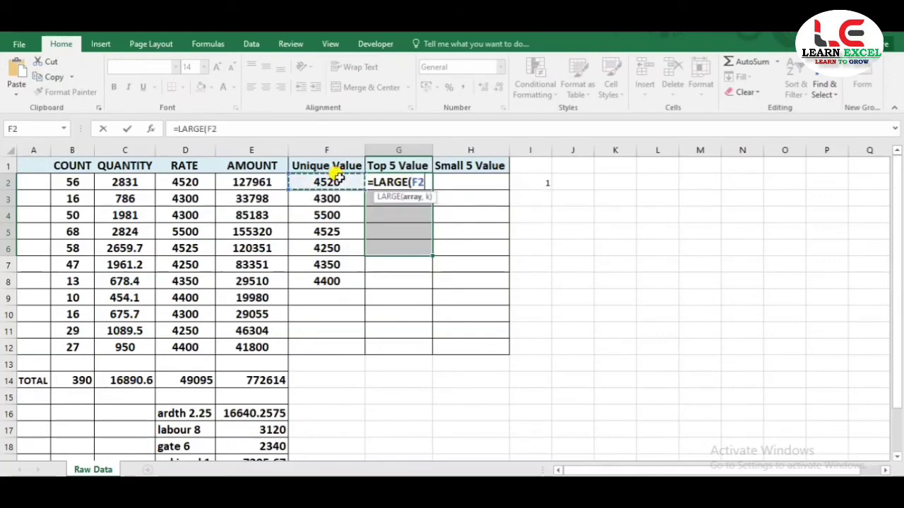
pyautogui.moveTo(338, 180); pyautogui.dragTo(326, 346)
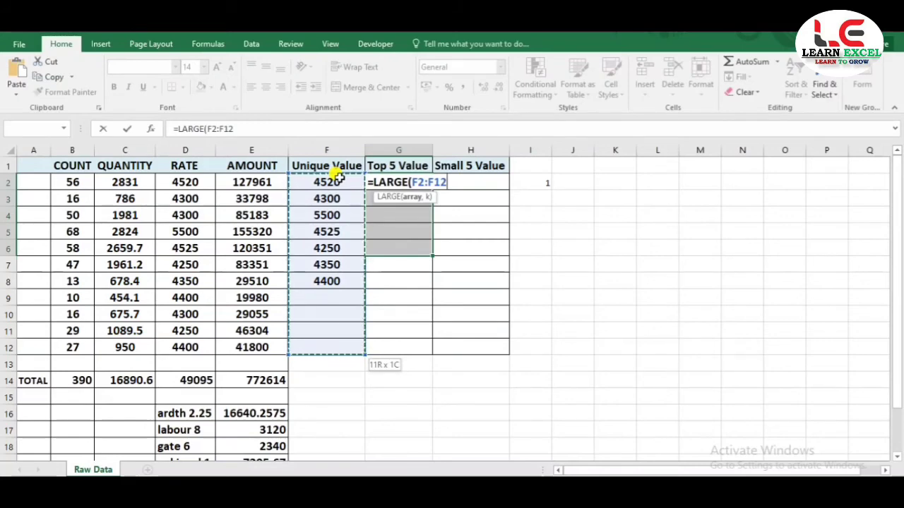
pyautogui.write(',')
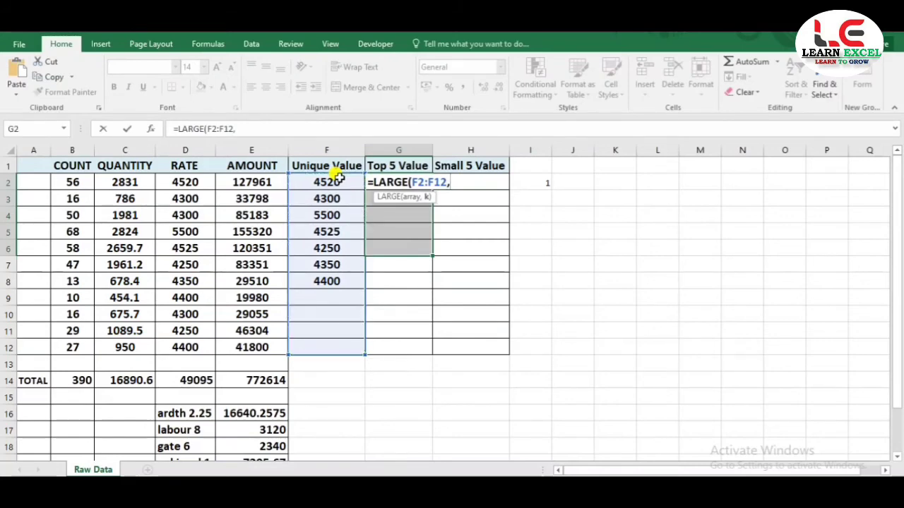
pyautogui.write('{')
pyautogui.write('1;2;3')
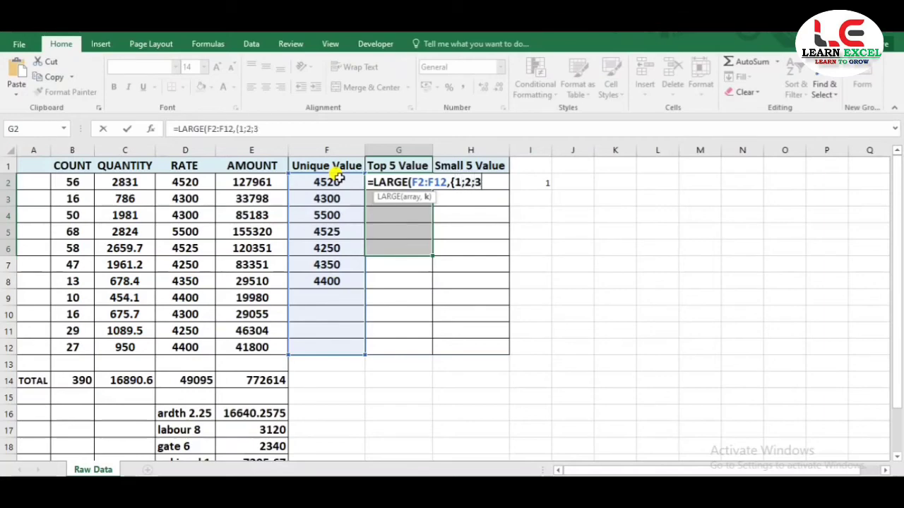
pyautogui.write(';4;5')
pyautogui.write('}')
pyautogui.write(')')
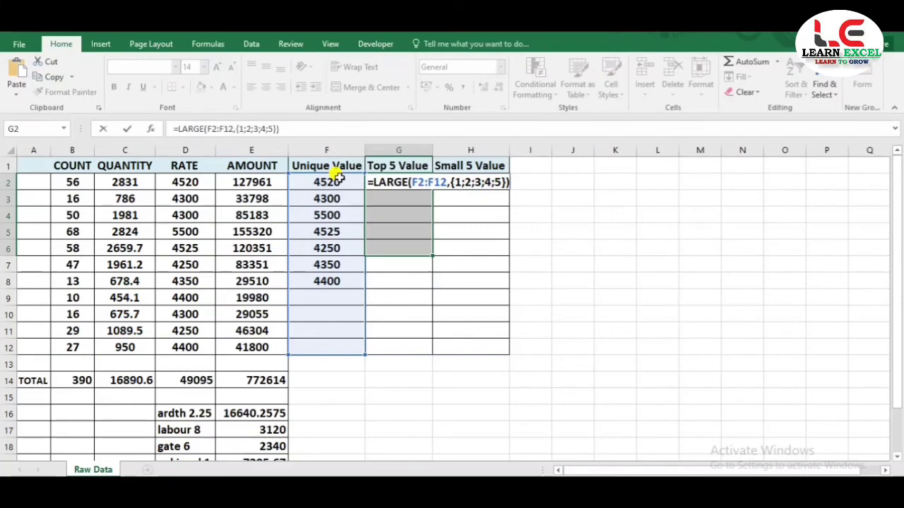
pyautogui.hotkey('ctrl', 'shift', 'Return')
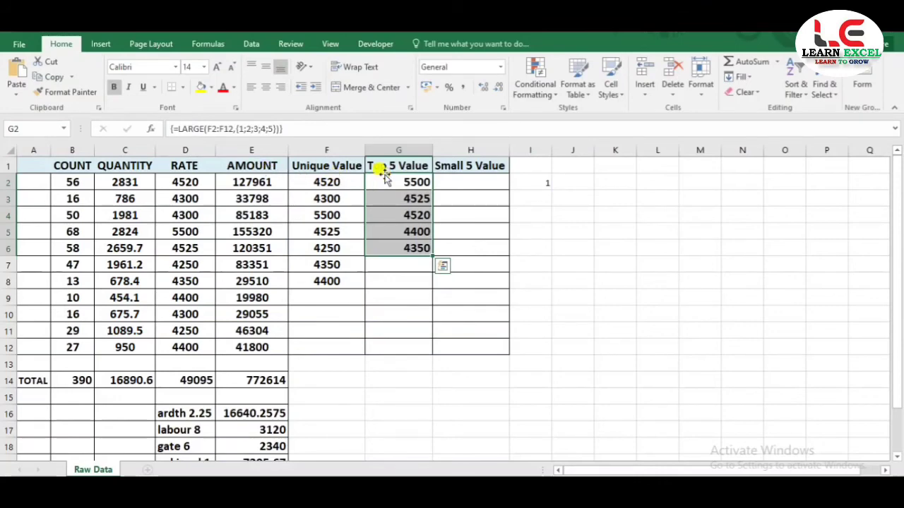
pyautogui.click(394, 217)
pyautogui.press('Down')
pyautogui.press('Down')
pyautogui.press('Down')
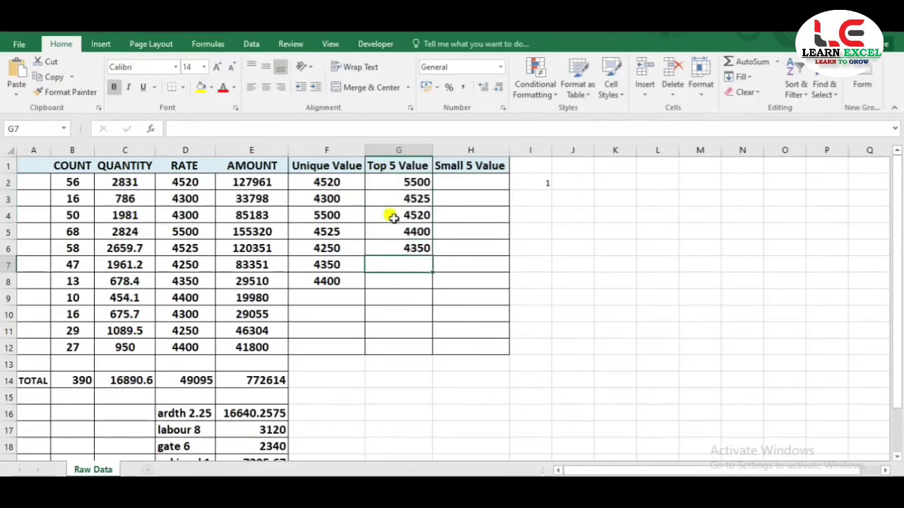
# Step: Enter =SMALL($F$2:$F$12,{1;2;3;4;5}) as an array in H2:H6, listing 4250 to 4520
pyautogui.press('Up')
pyautogui.press('Up')
pyautogui.press('Up')
pyautogui.press('Up')
pyautogui.press('Up')
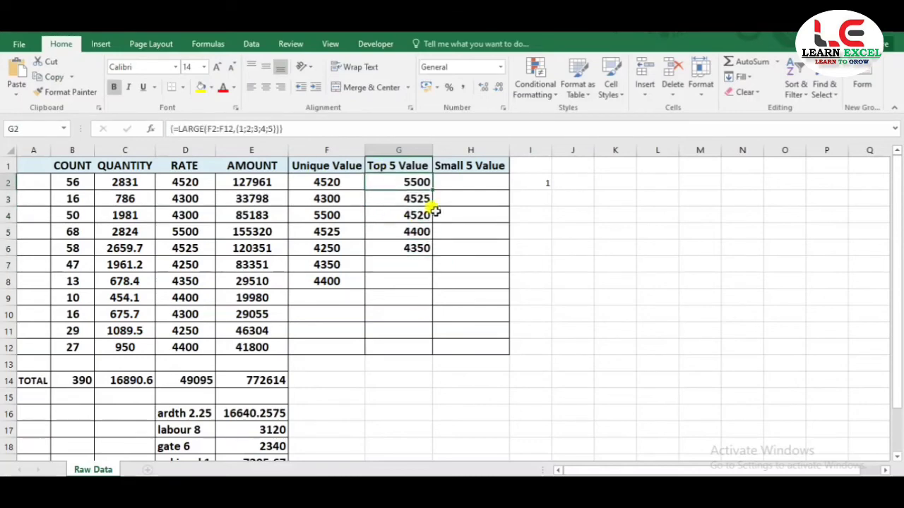
pyautogui.click(444, 182)
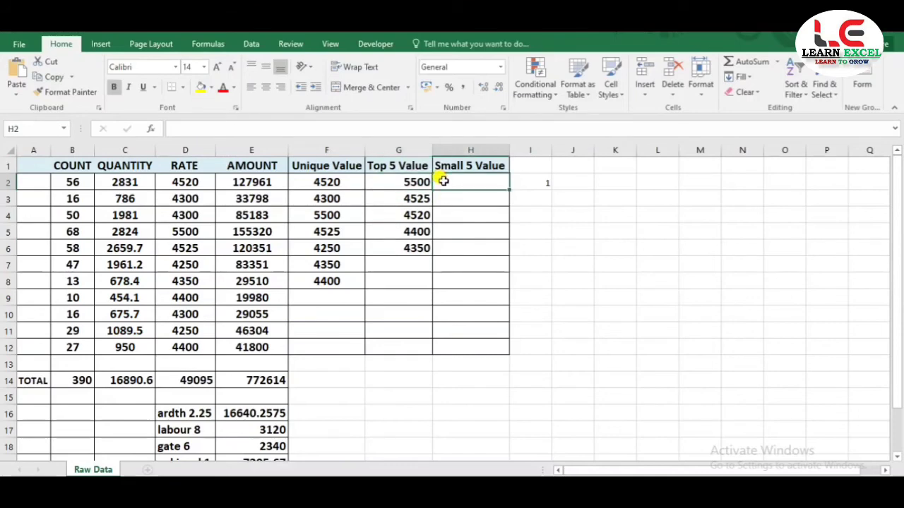
pyautogui.hotkey('shift', 'Down')
pyautogui.hotkey('shift', 'Down')
pyautogui.hotkey('shift', 'Down')
pyautogui.hotkey('shift', 'Down')
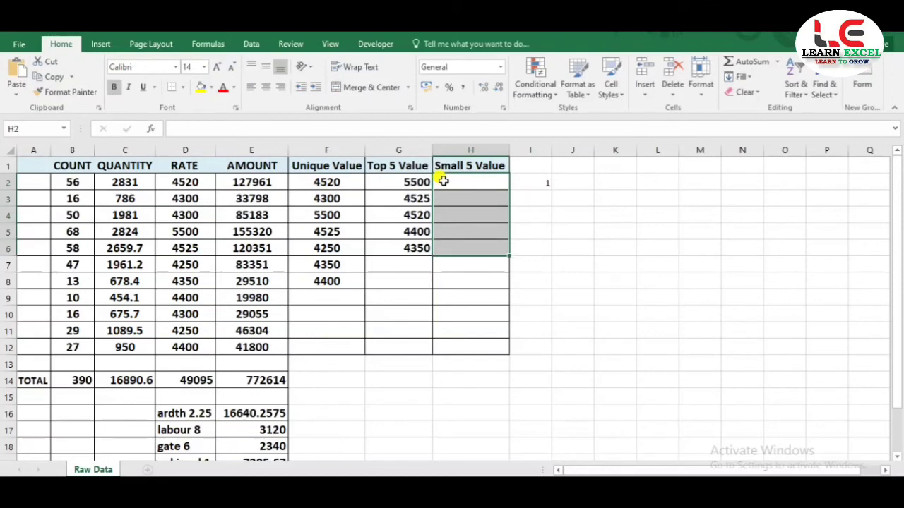
pyautogui.write('=s')
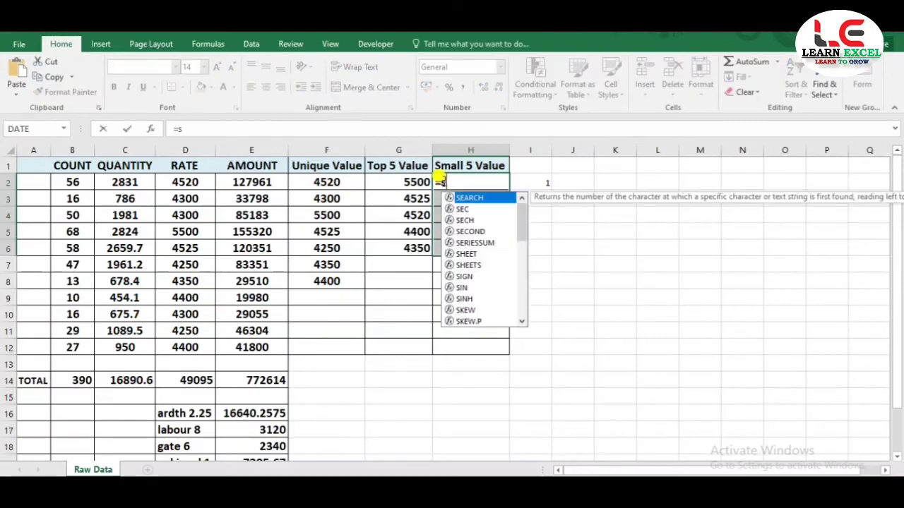
pyautogui.write('ma')
pyautogui.press('Tab')
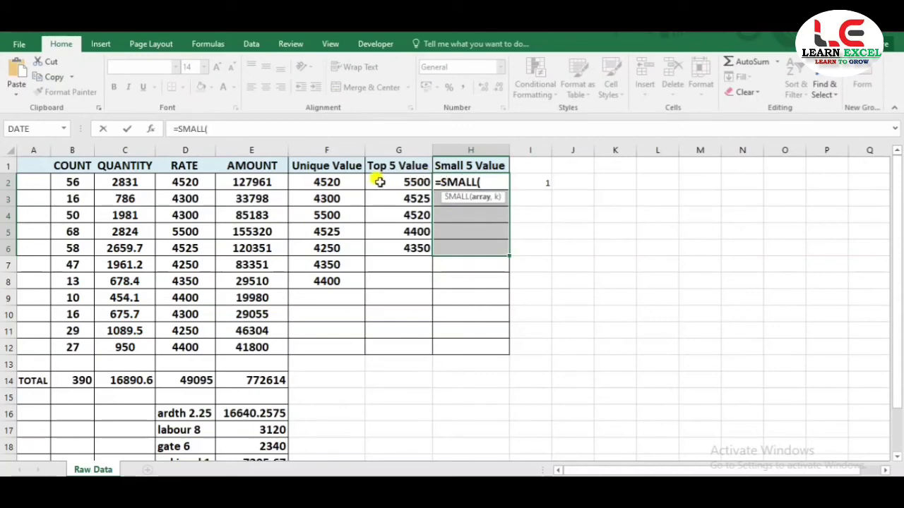
pyautogui.click(335, 182)
pyautogui.hotkey('shift', 'Down')
pyautogui.hotkey('shift', 'Down')
pyautogui.hotkey('shift', 'Down')
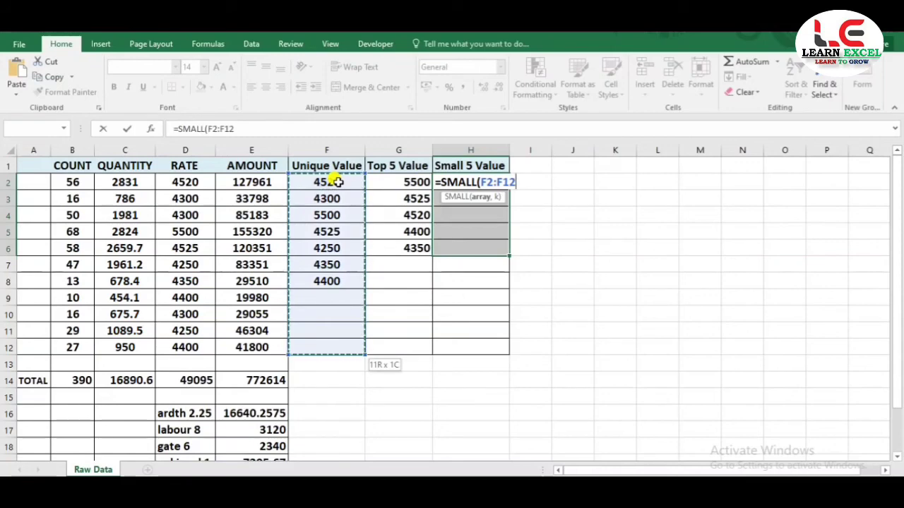
pyautogui.press('F4')
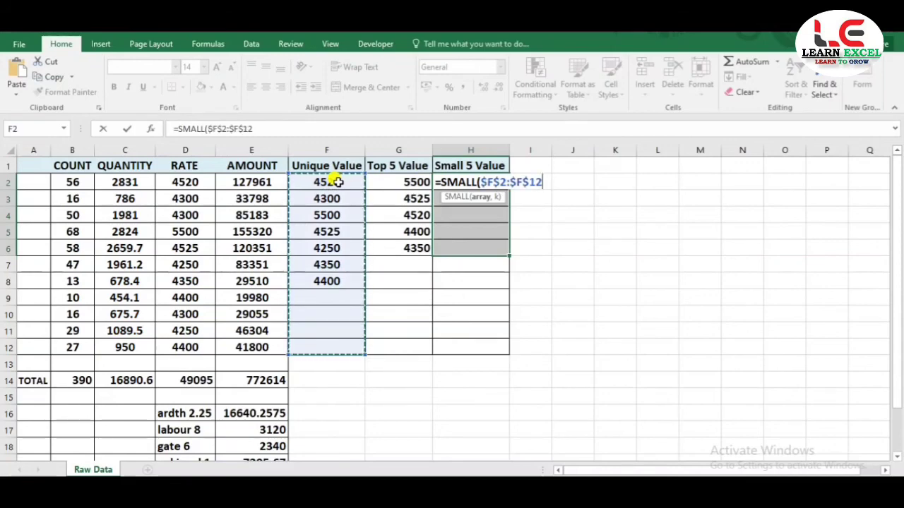
pyautogui.write(',')
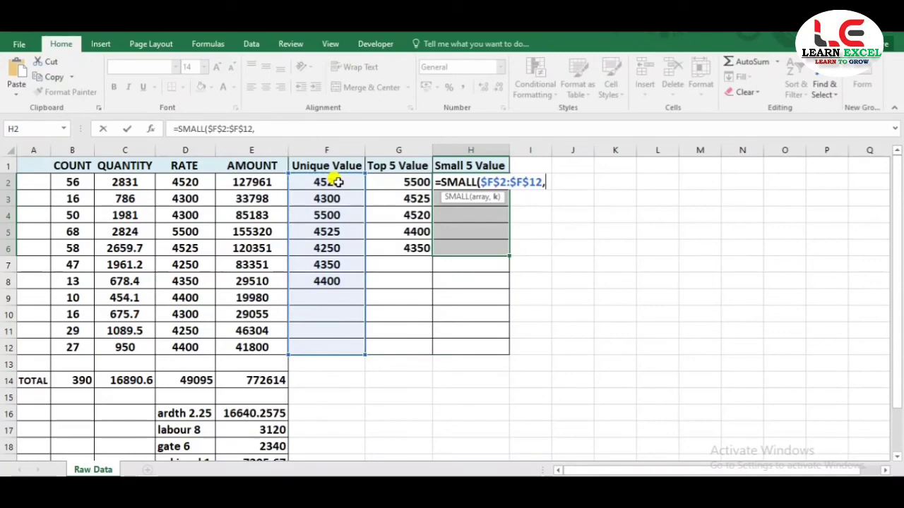
pyautogui.write('{1;2')
pyautogui.write(';3;4;5')
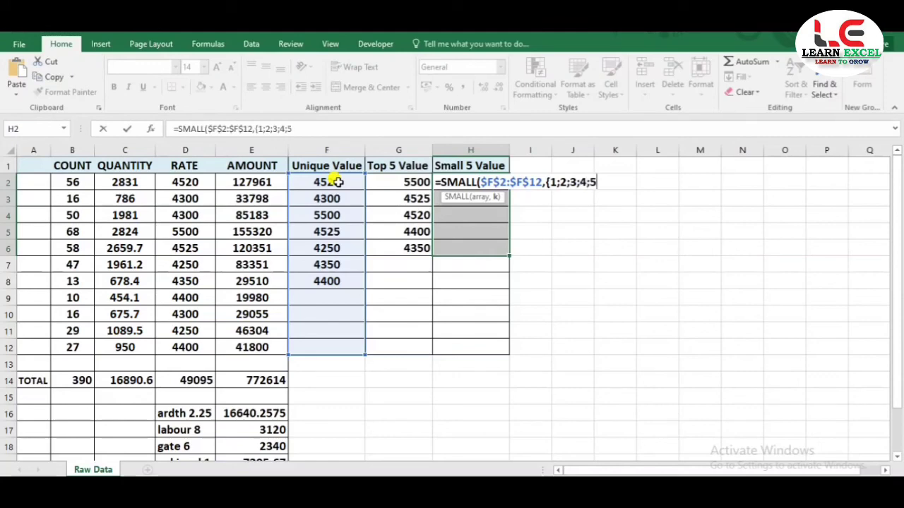
pyautogui.write('}')
pyautogui.write(')')
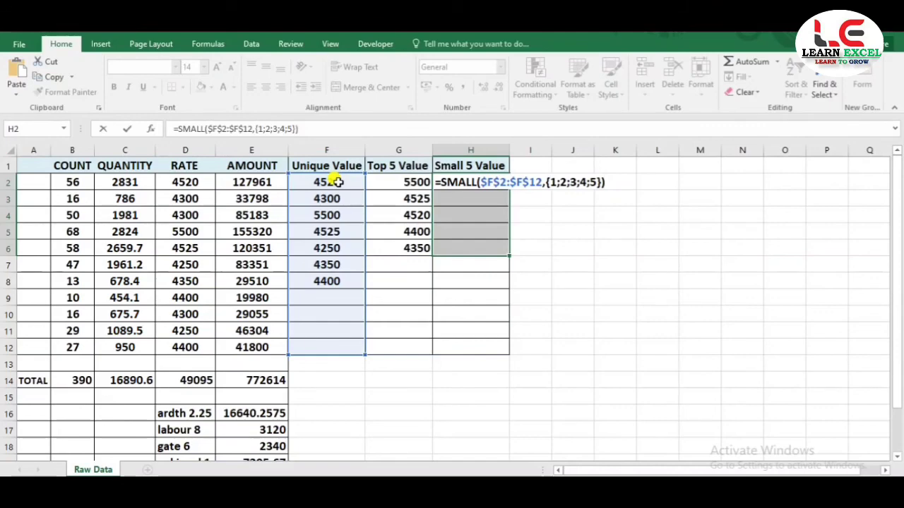
pyautogui.hotkey('ctrl', 'shift', 'Return')
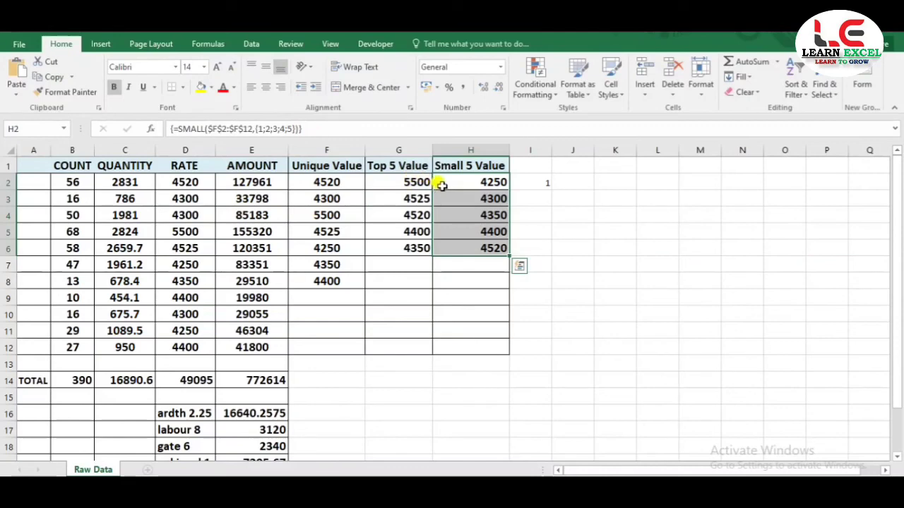
pyautogui.click(461, 209)
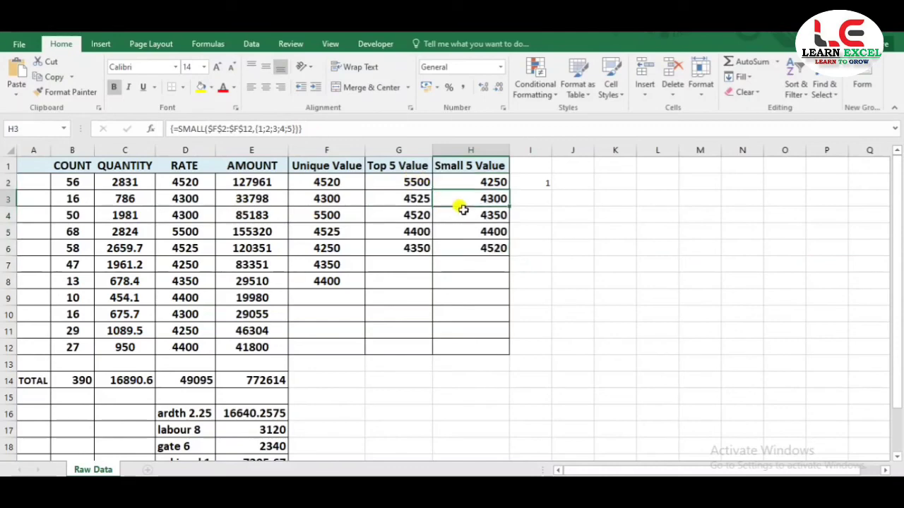
pyautogui.press('Down')
pyautogui.press('Down')
pyautogui.press('Down')
pyautogui.press('Up')
pyautogui.press('Up')
pyautogui.press('Up')
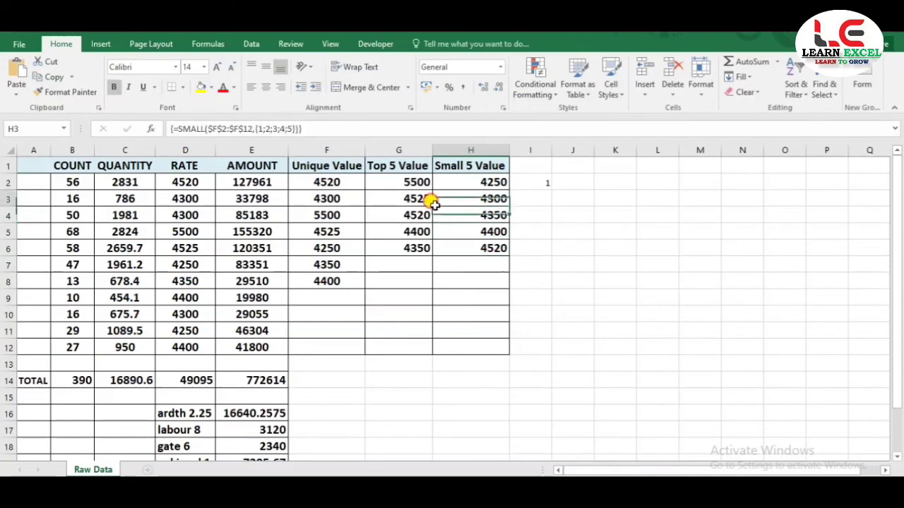
pyautogui.press('Left')
pyautogui.press('Left')
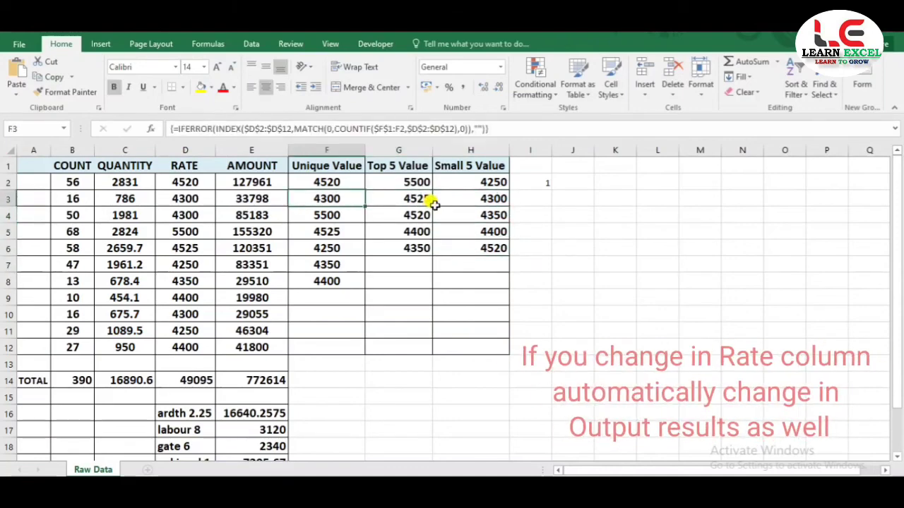
pyautogui.press('Right')
pyautogui.press('Right')
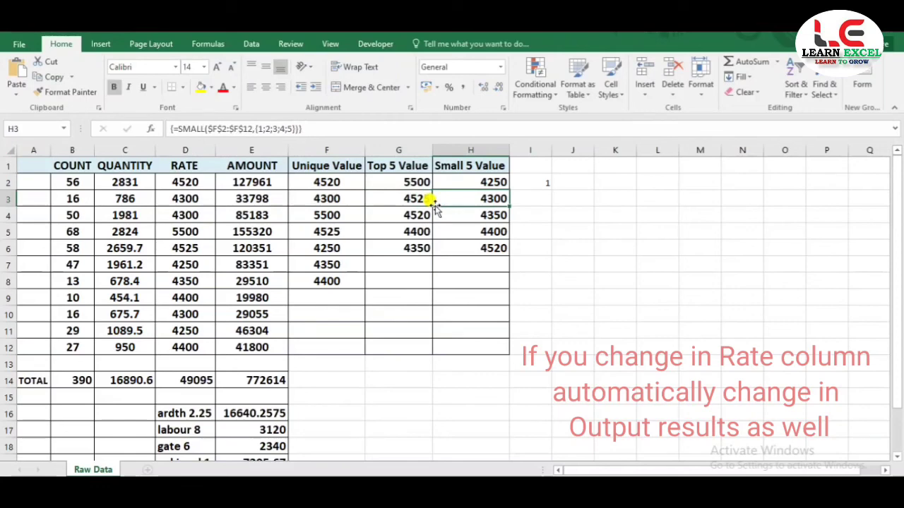
pyautogui.click(322, 198)
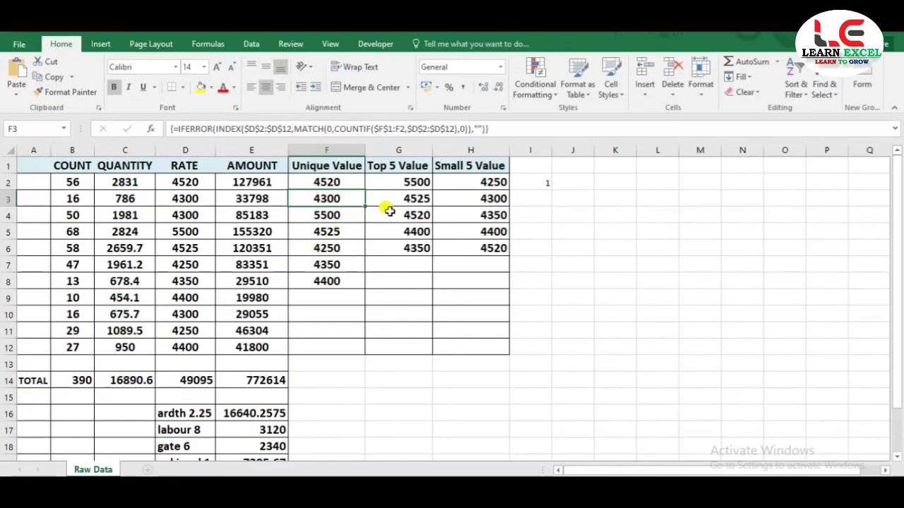
pyautogui.click(380, 185)
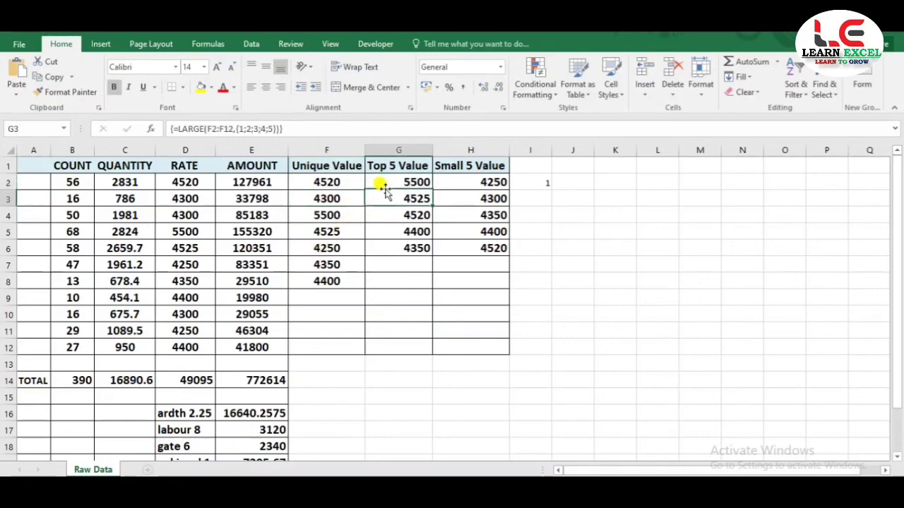
pyautogui.press('Down')
pyautogui.press('Right')
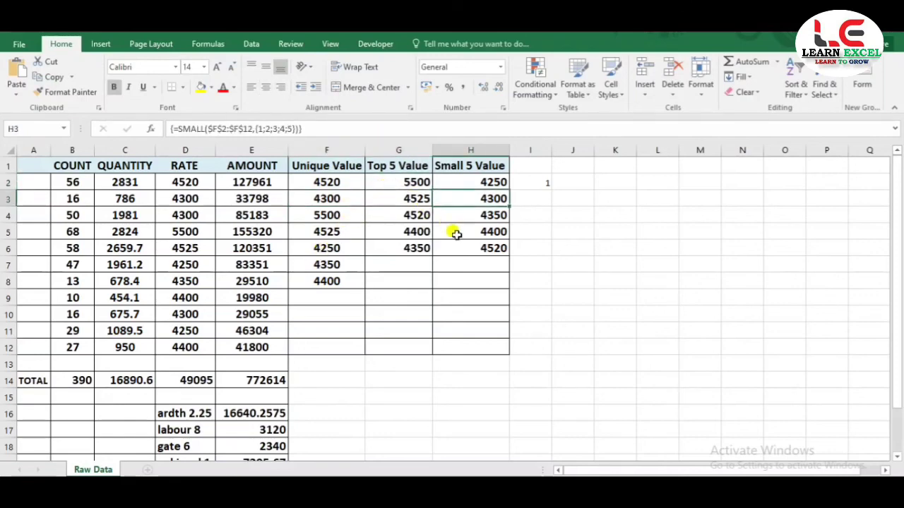
pyautogui.click(277, 293)
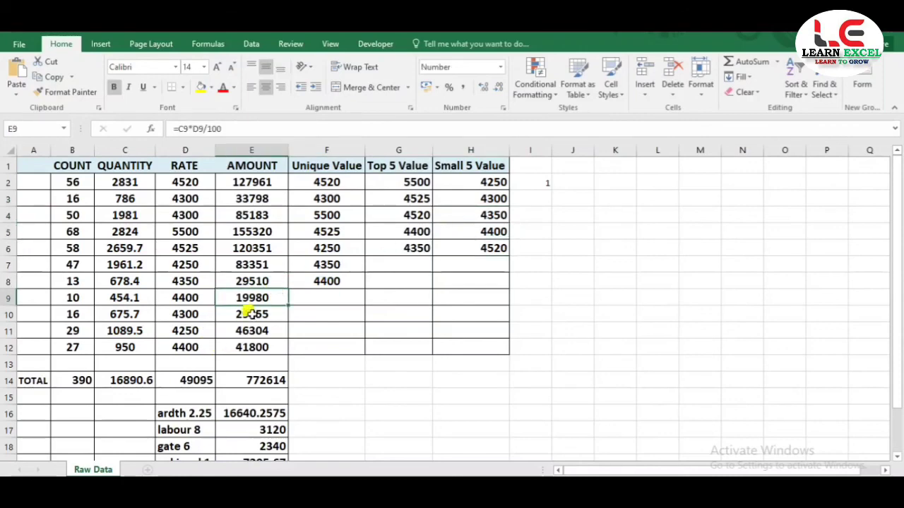